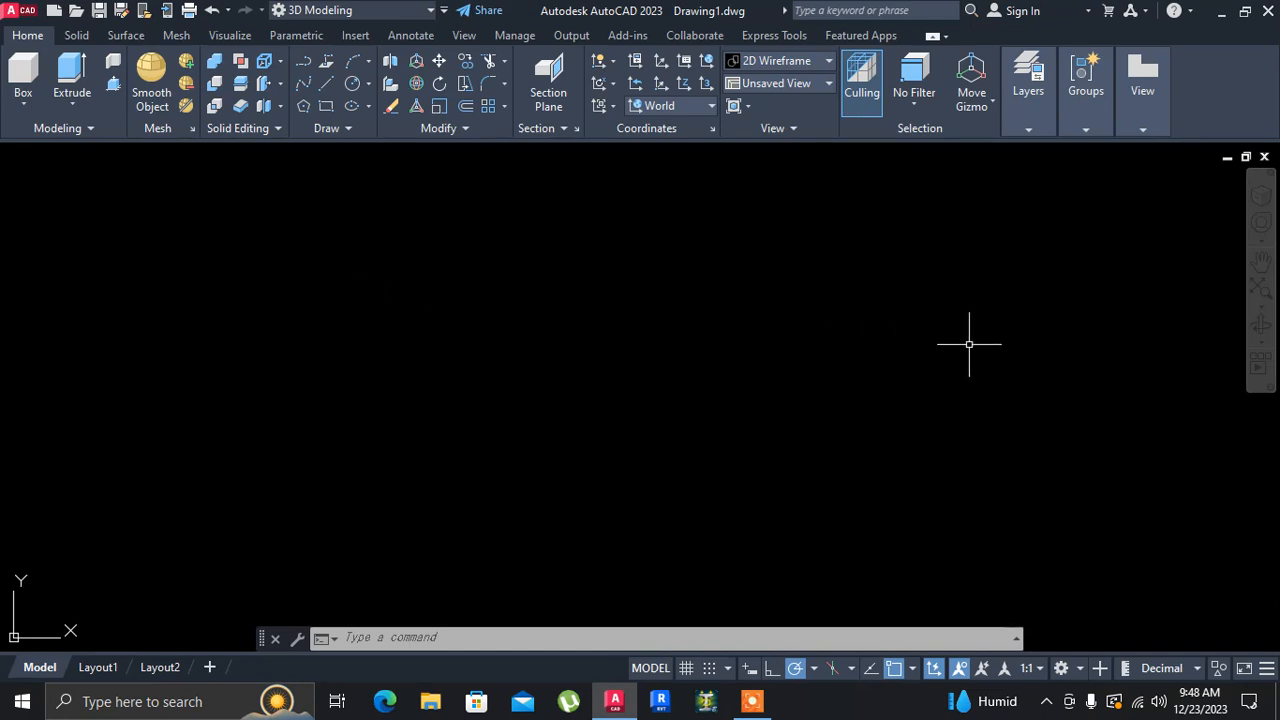
pyautogui.click(105, 208)
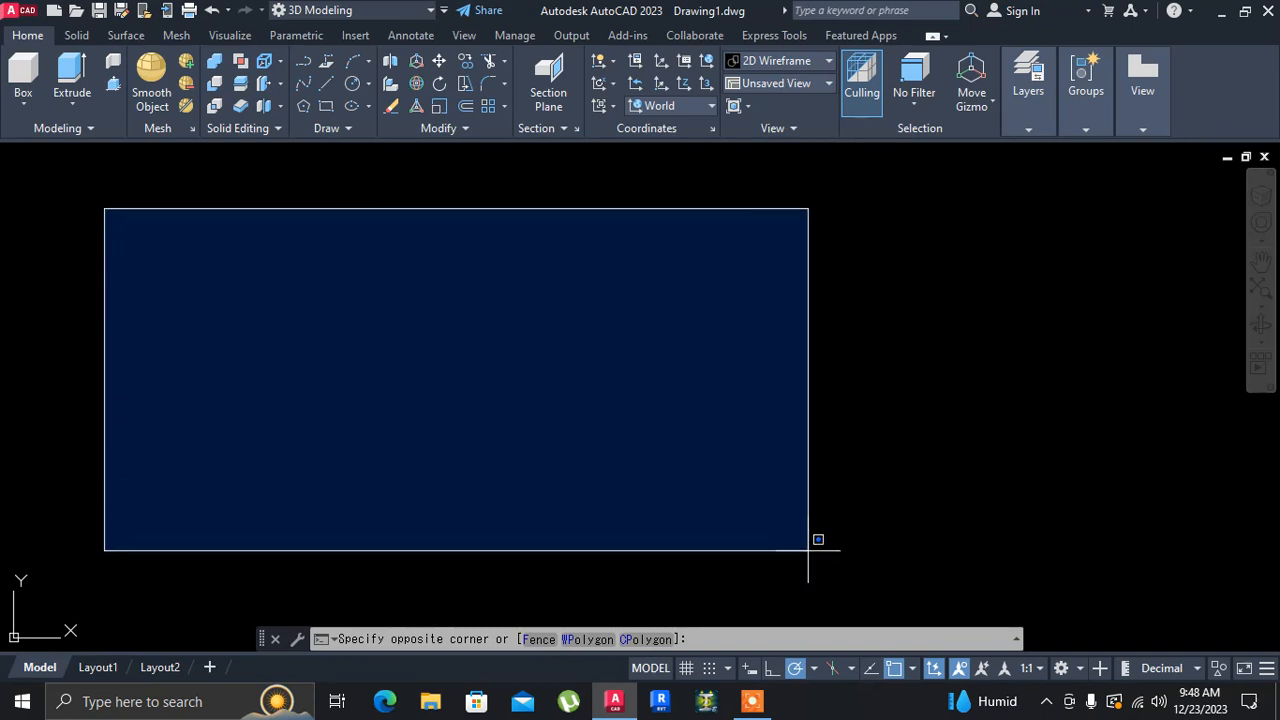
pyautogui.click(980, 553)
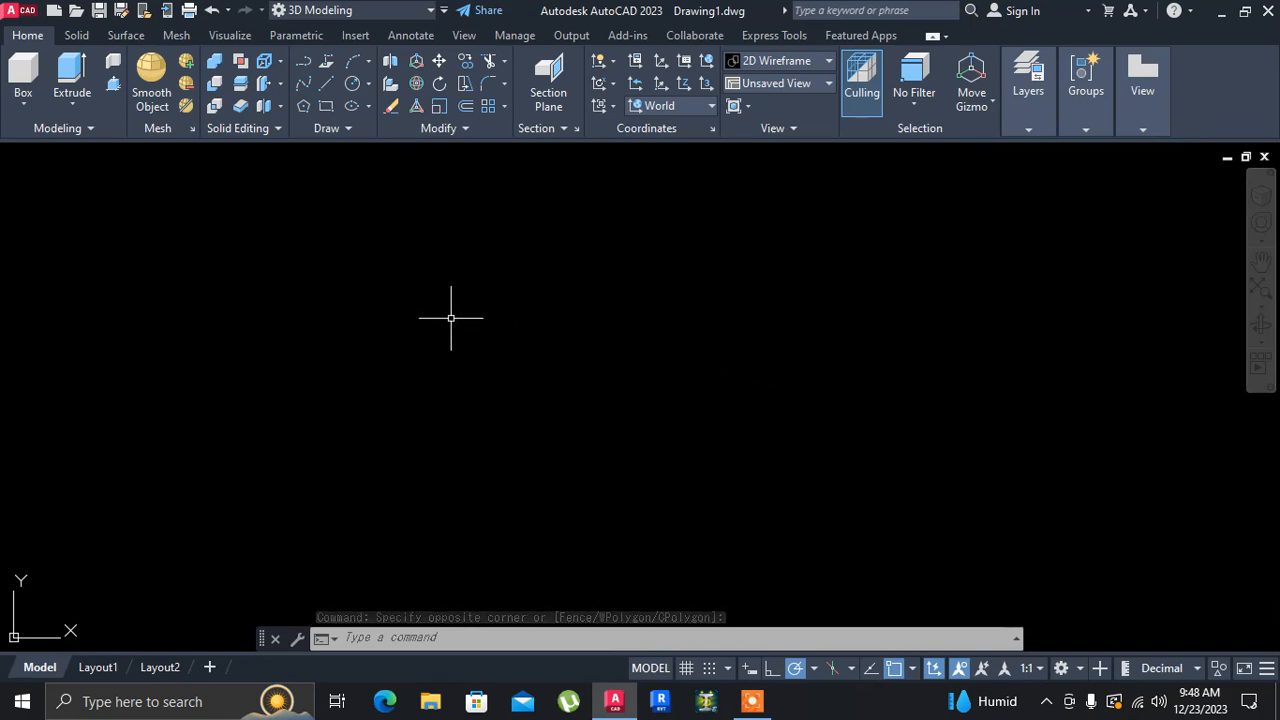
pyautogui.click(393, 302)
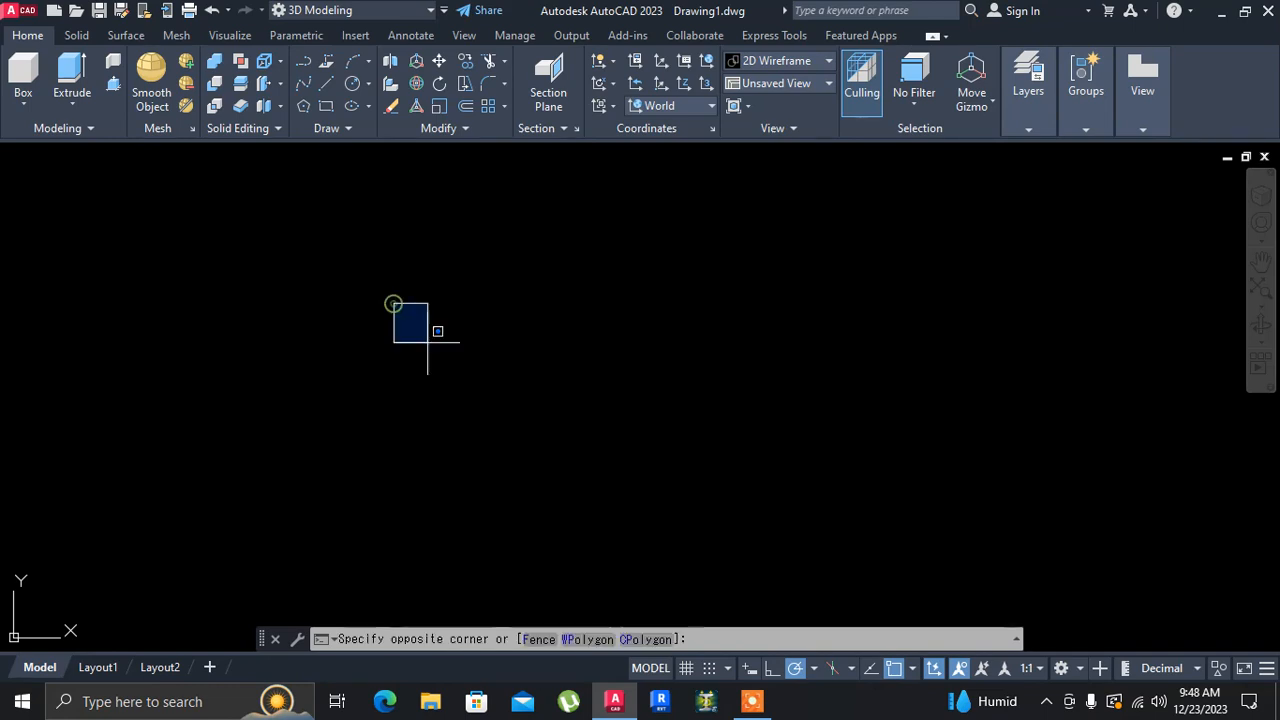
pyautogui.click(562, 465)
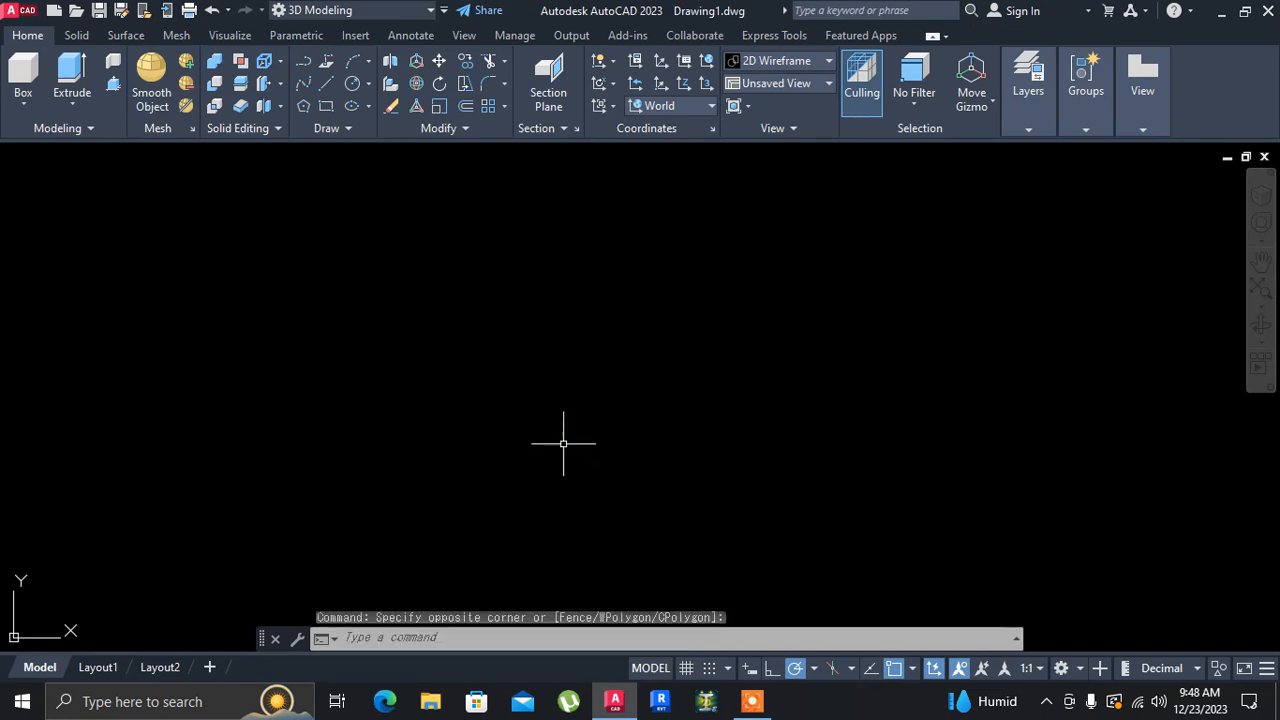
pyautogui.click(350, 241)
pyautogui.click(546, 432)
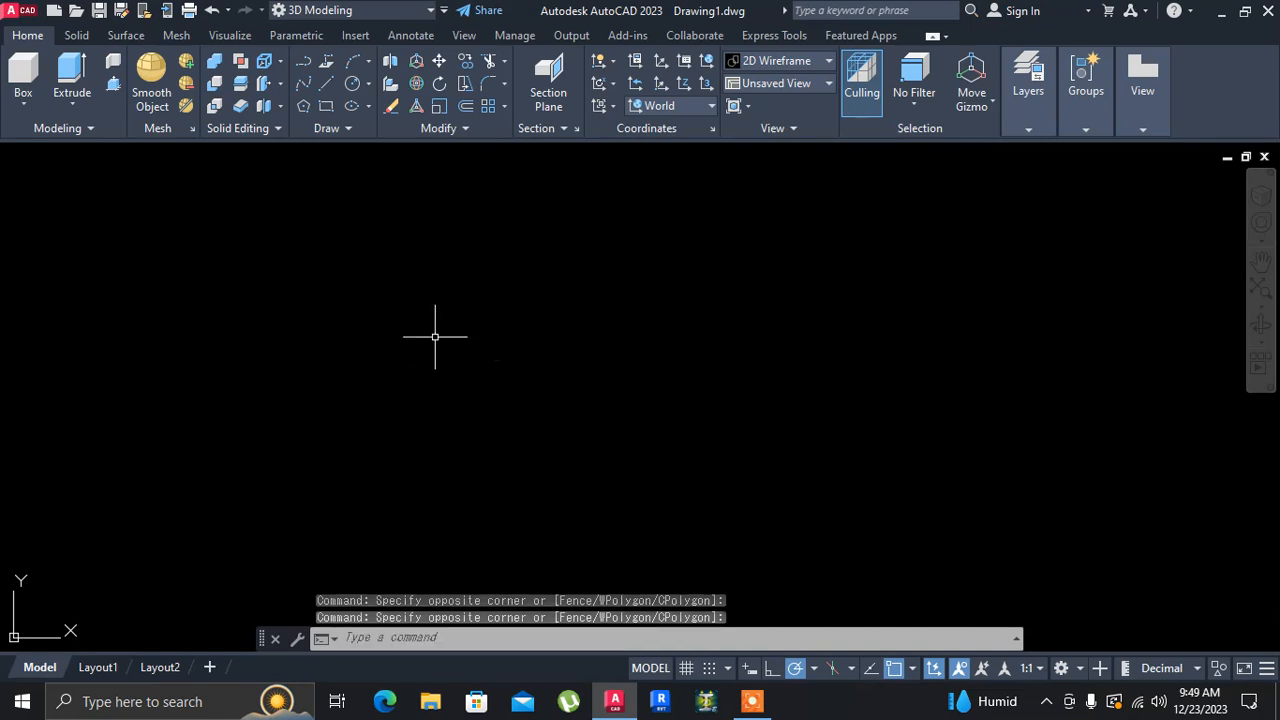
pyautogui.click(377, 264)
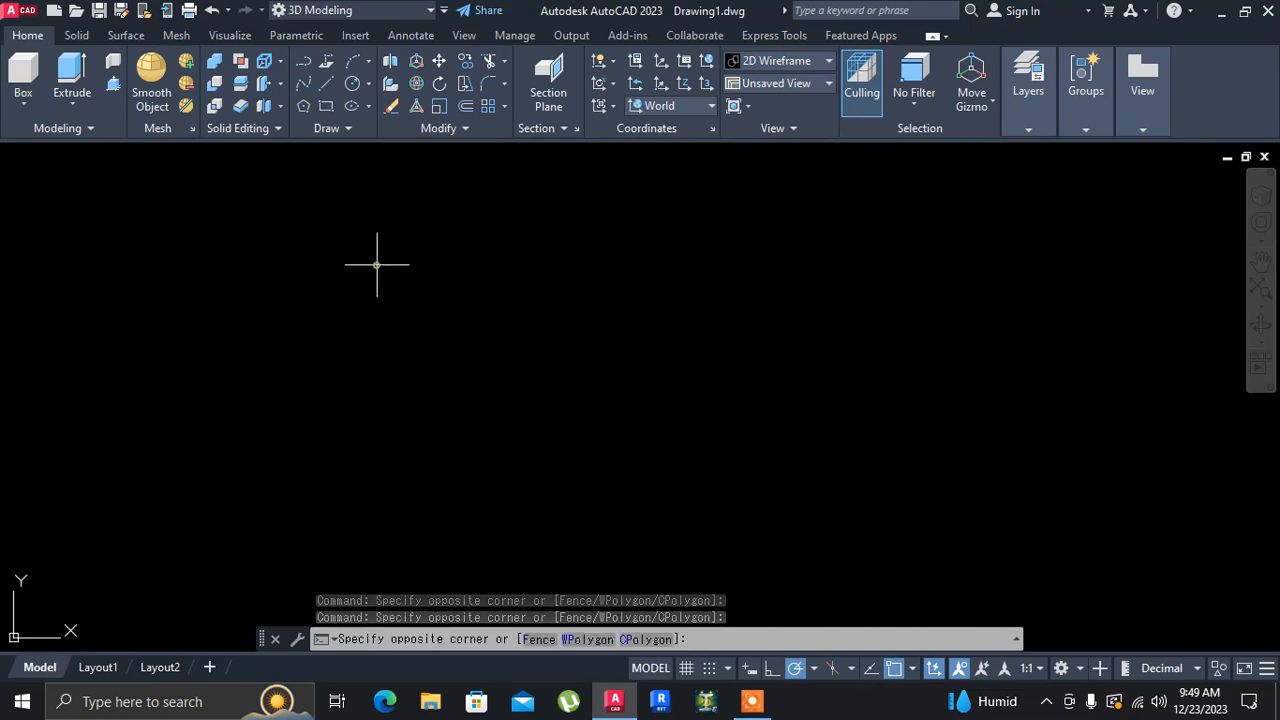
pyautogui.click(557, 445)
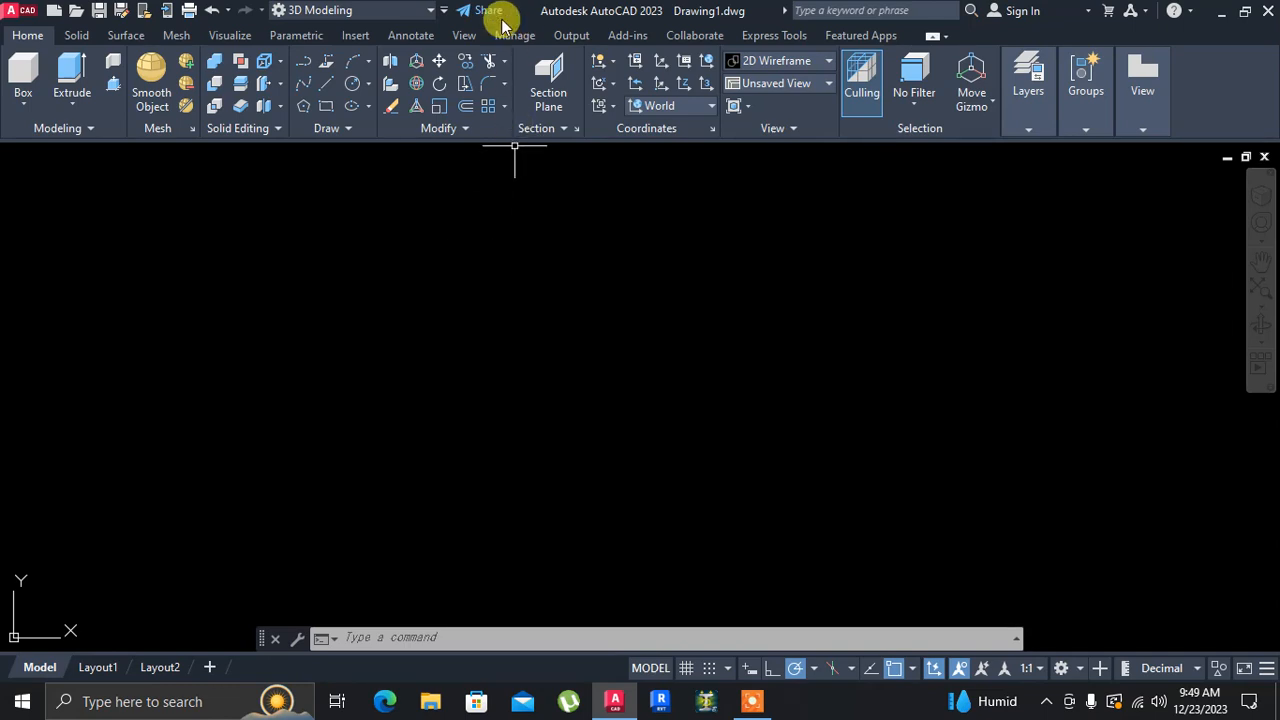
# Switch to the Drafting & Annotation workspace and draw one circle in the empty drawing by its center and radius
pyautogui.click(422, 12)
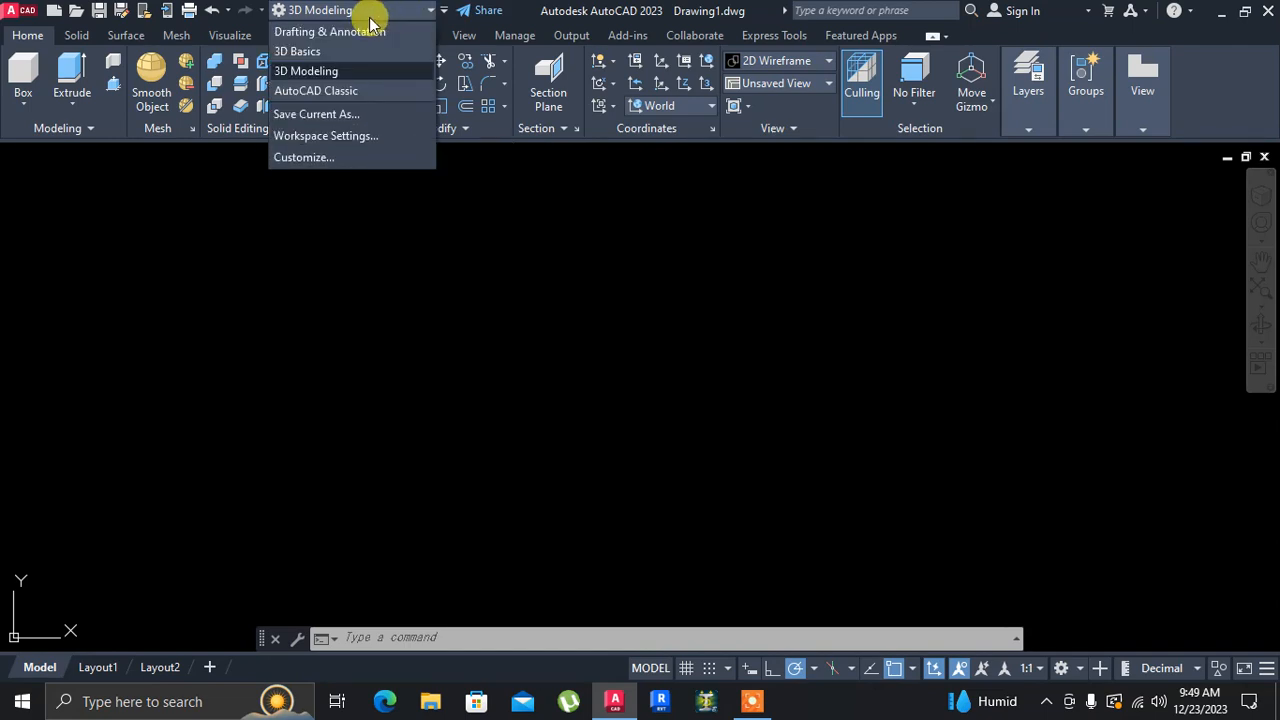
pyautogui.click(350, 33)
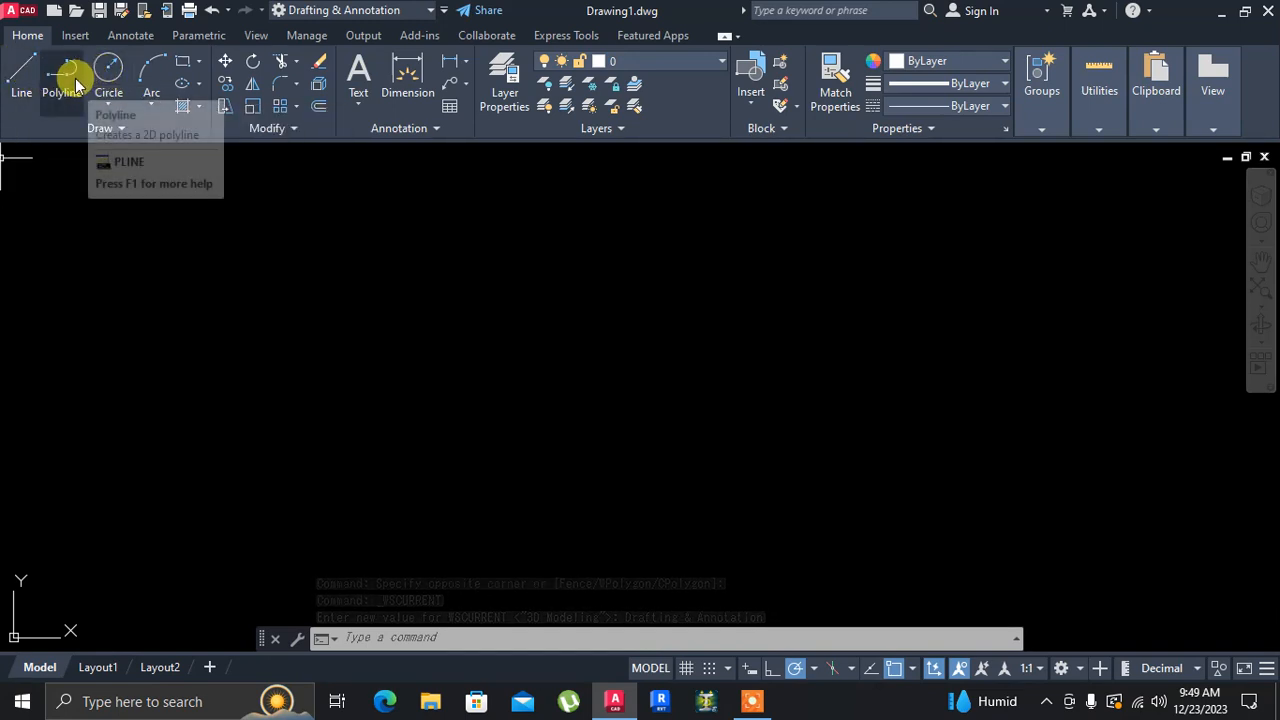
pyautogui.click(111, 81)
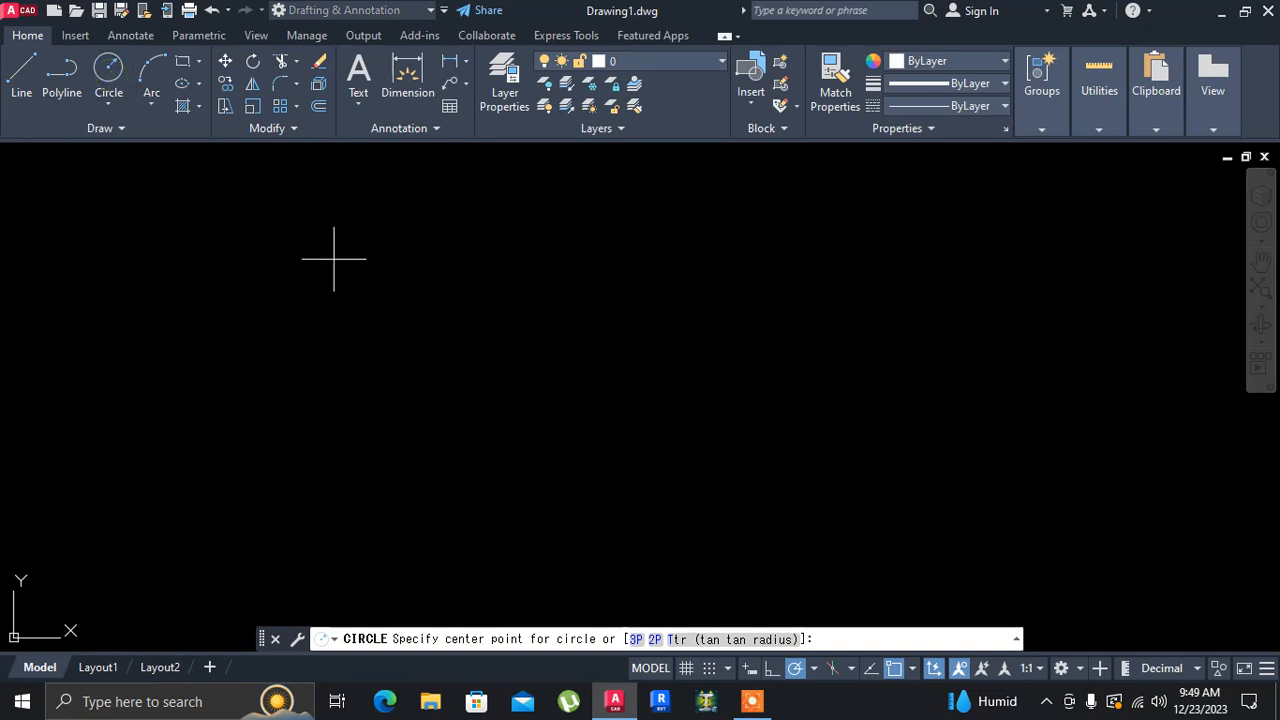
pyautogui.click(407, 347)
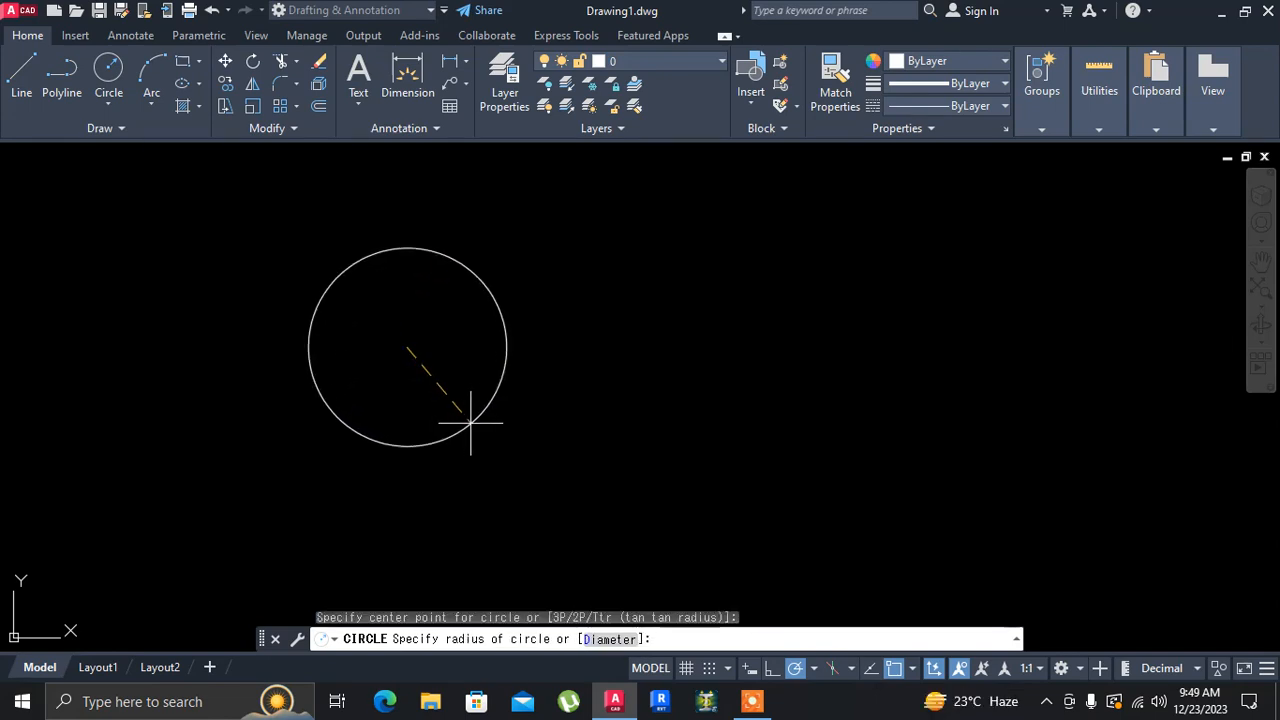
pyautogui.click(470, 422)
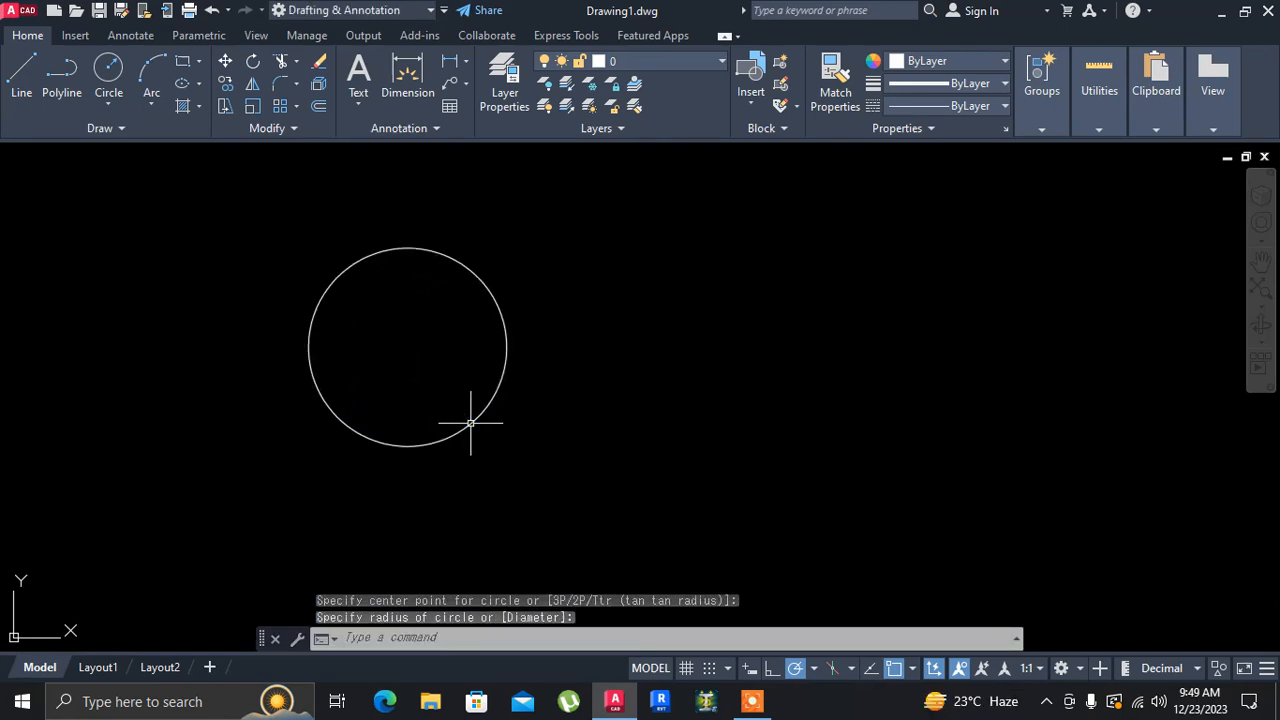
pyautogui.press('Return')
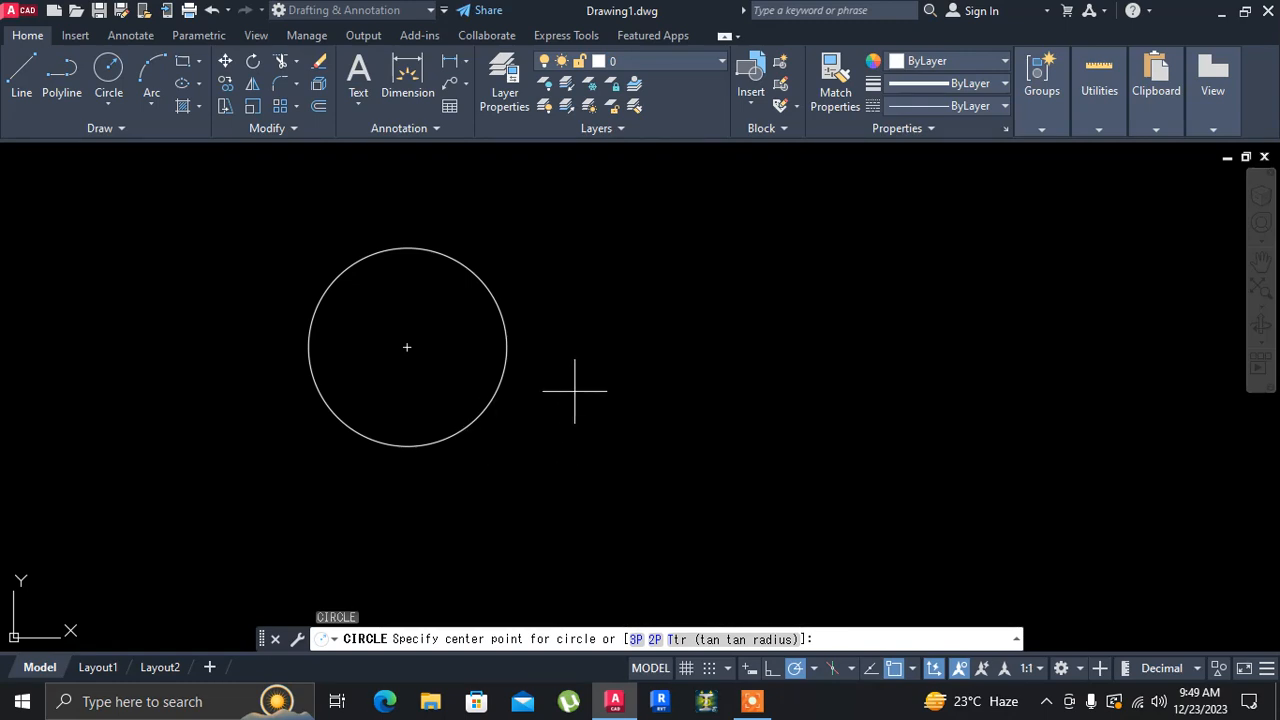
pyautogui.press('Escape')
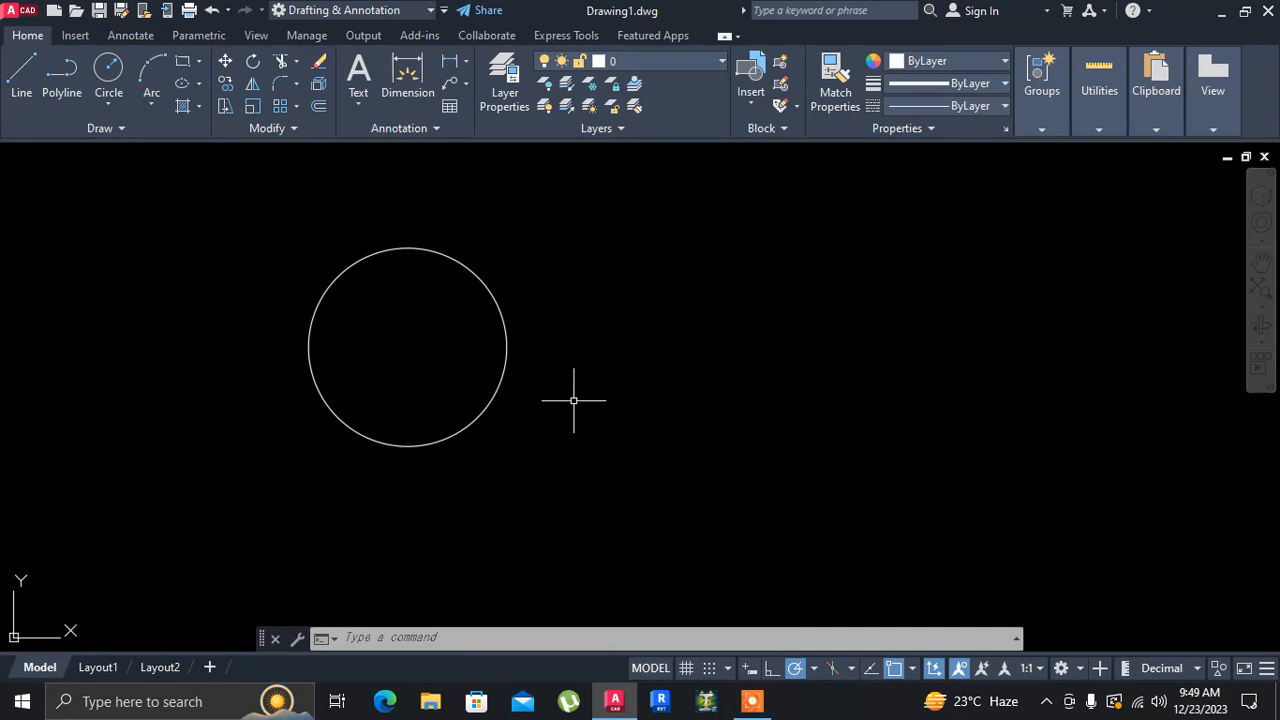
# Move the circle about 20 units horizontally to the right, using its center as the base point
pyautogui.click(225, 61)
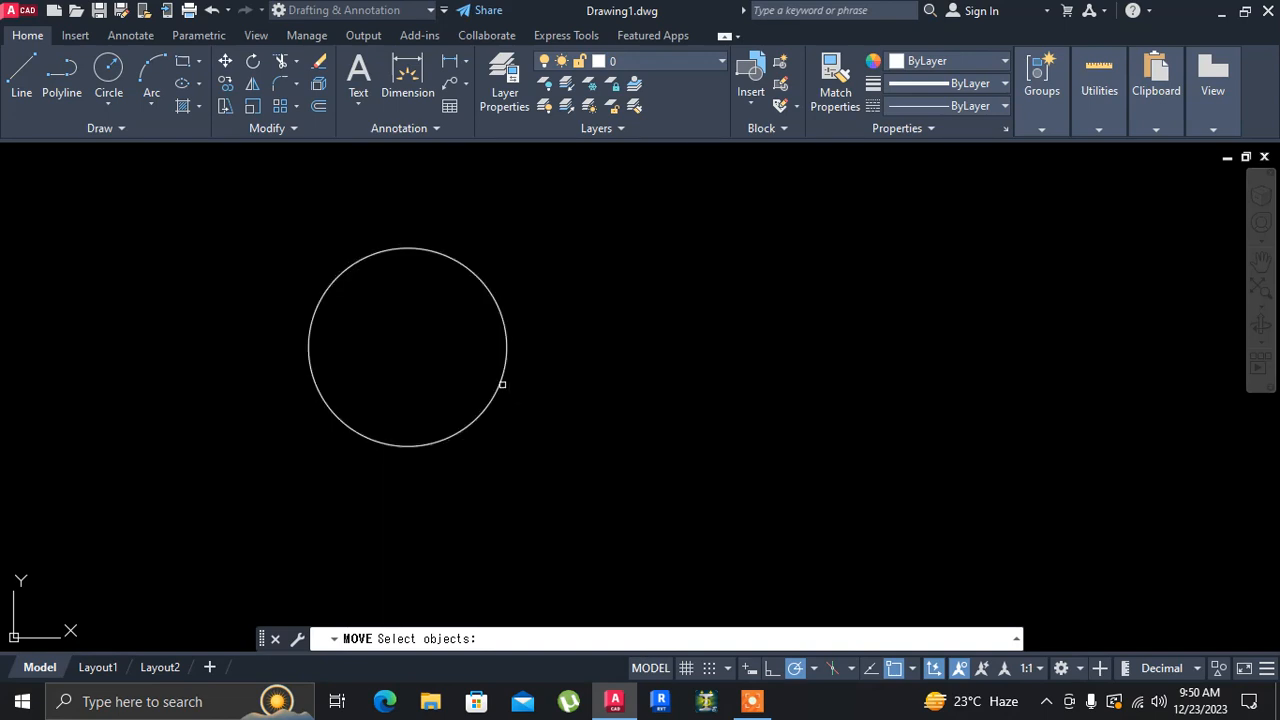
pyautogui.click(498, 380)
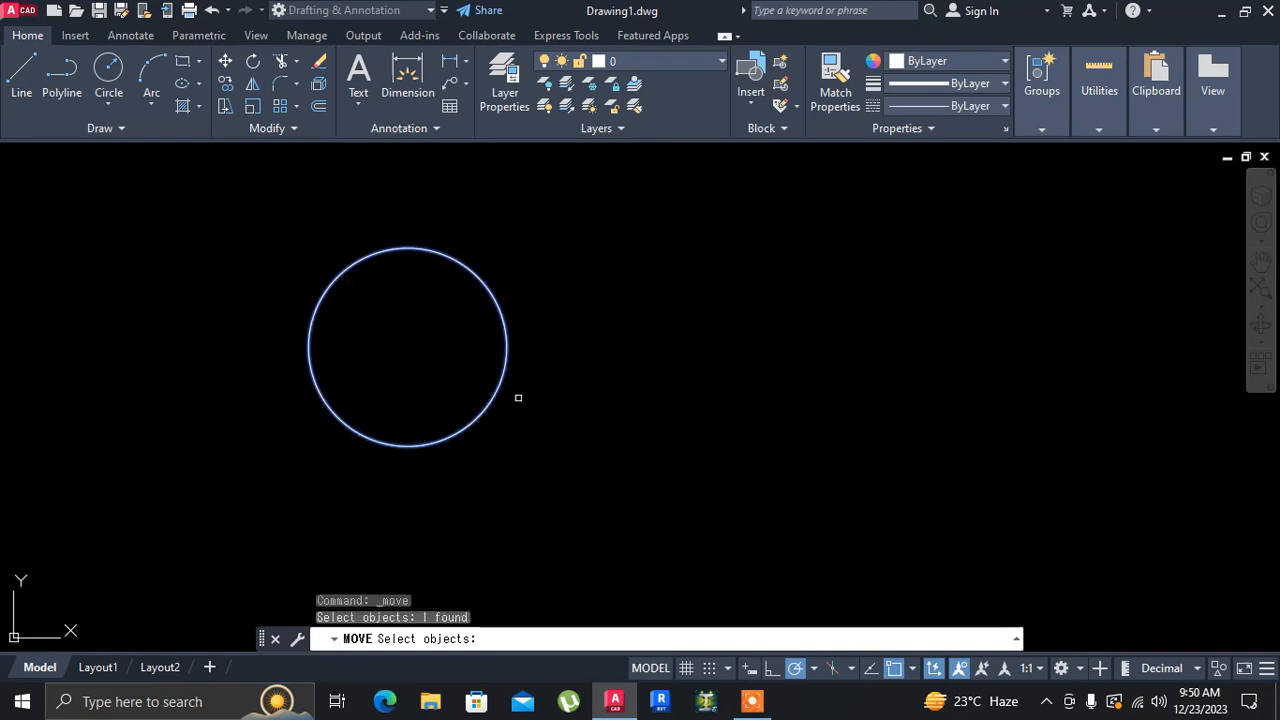
pyautogui.press('Return')
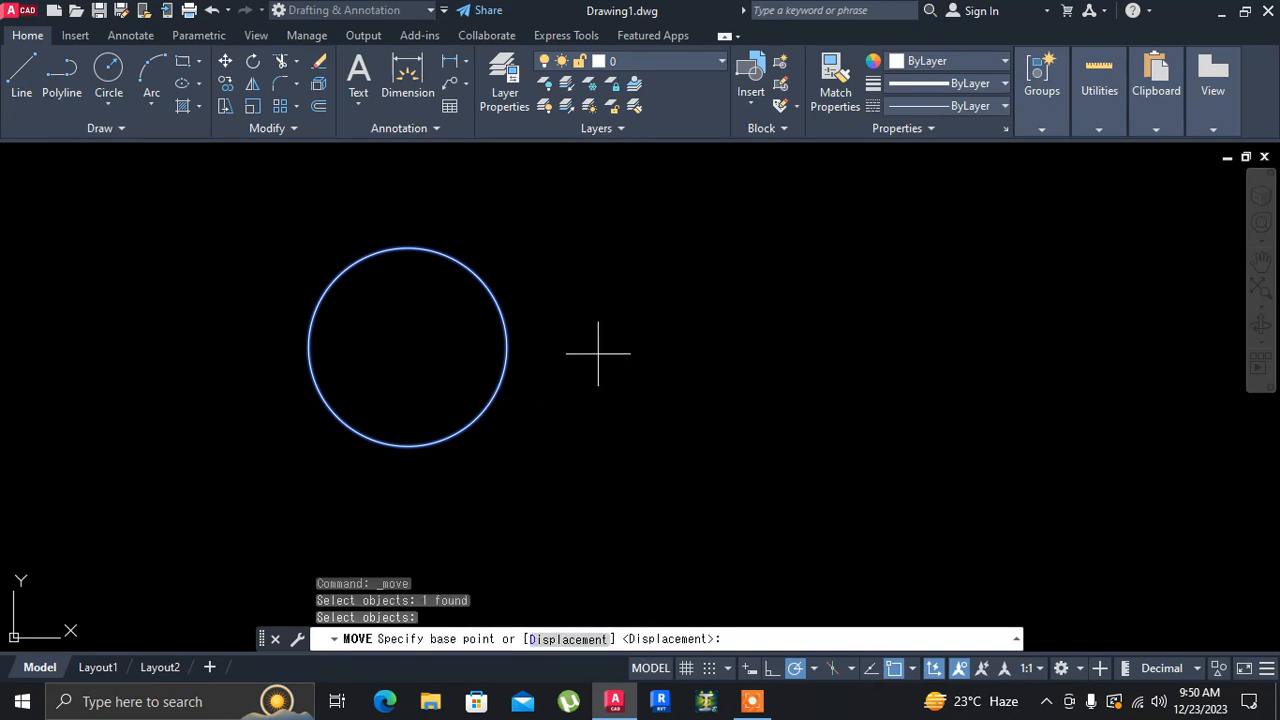
pyautogui.click(407, 347)
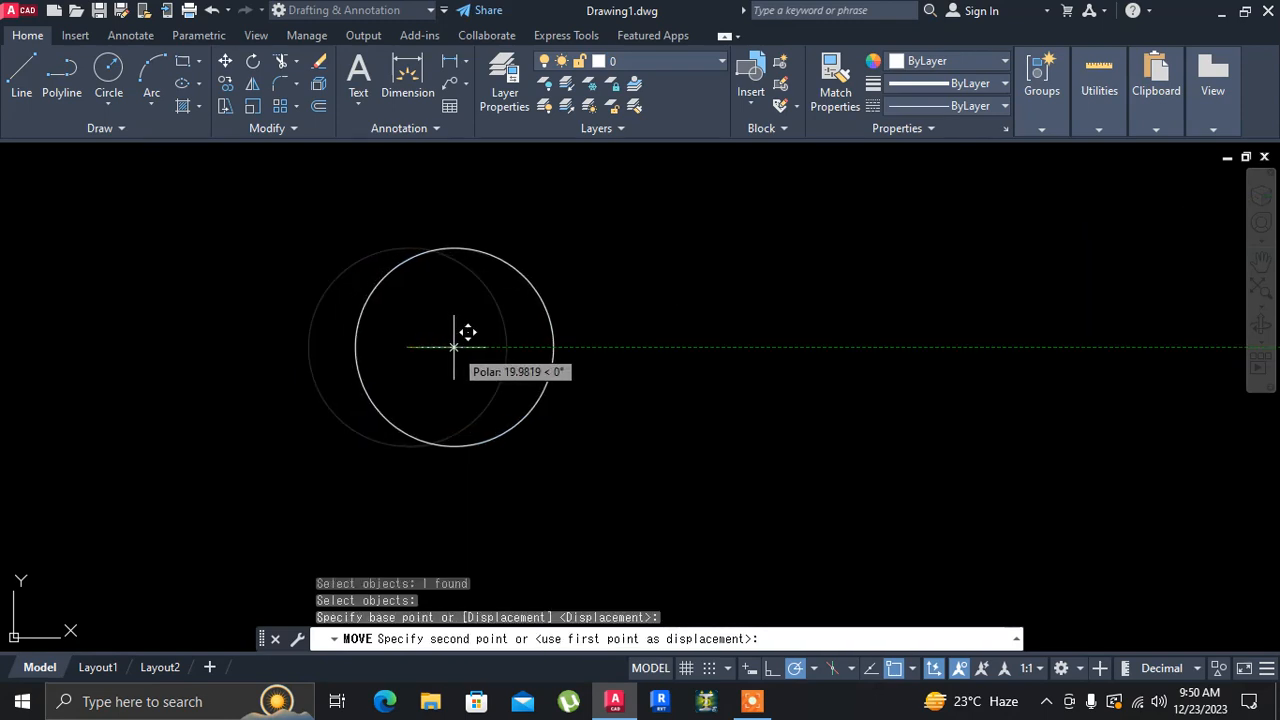
pyautogui.click(455, 345)
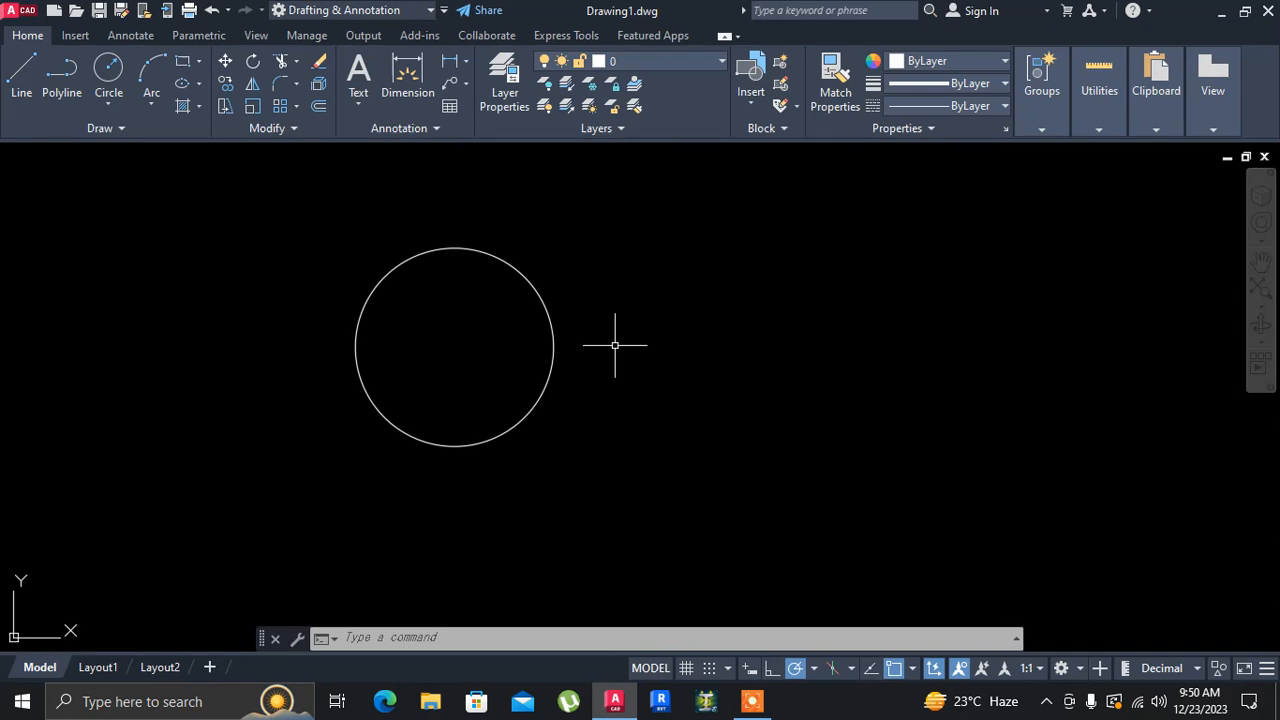
pyautogui.click(8, 12)
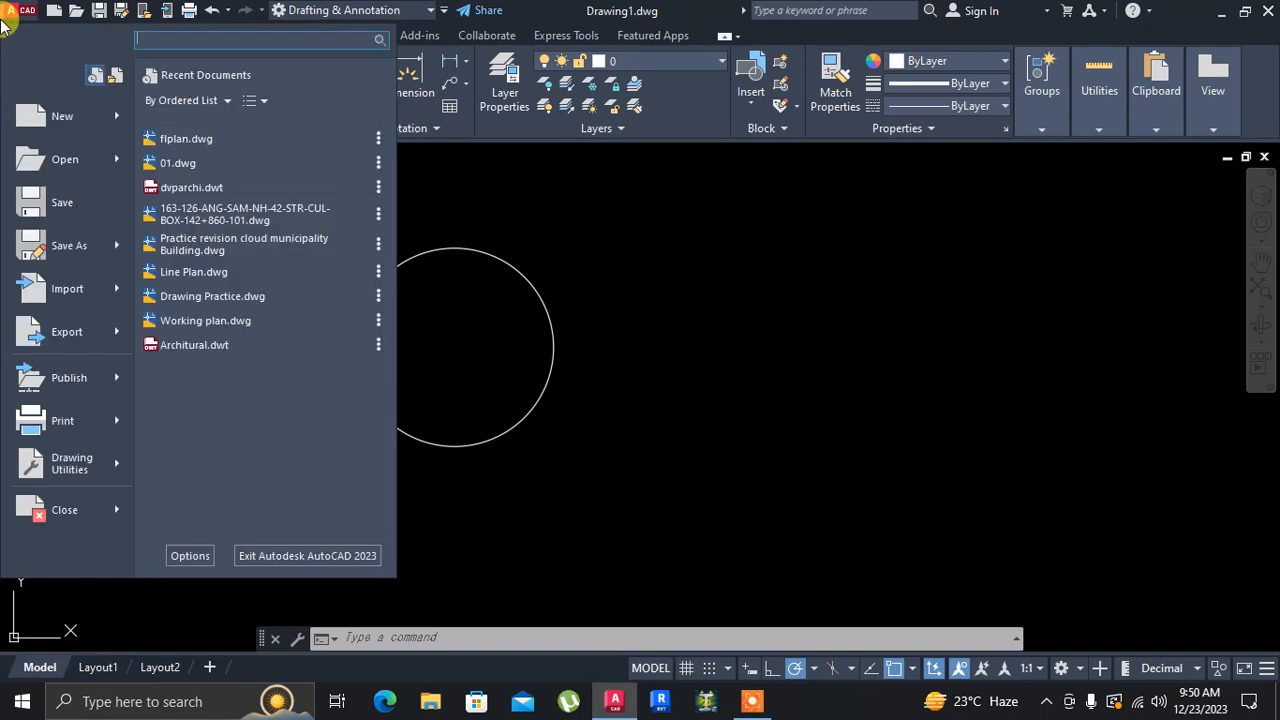
pyautogui.click(189, 556)
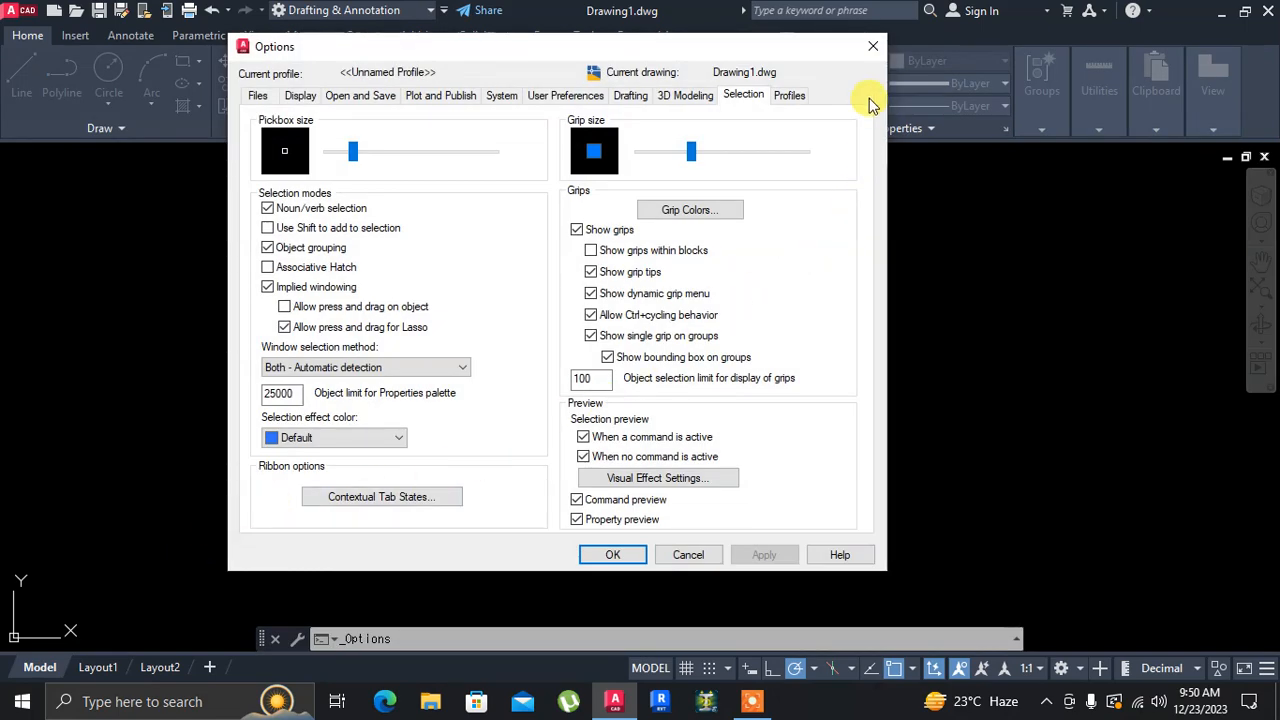
pyautogui.click(869, 62)
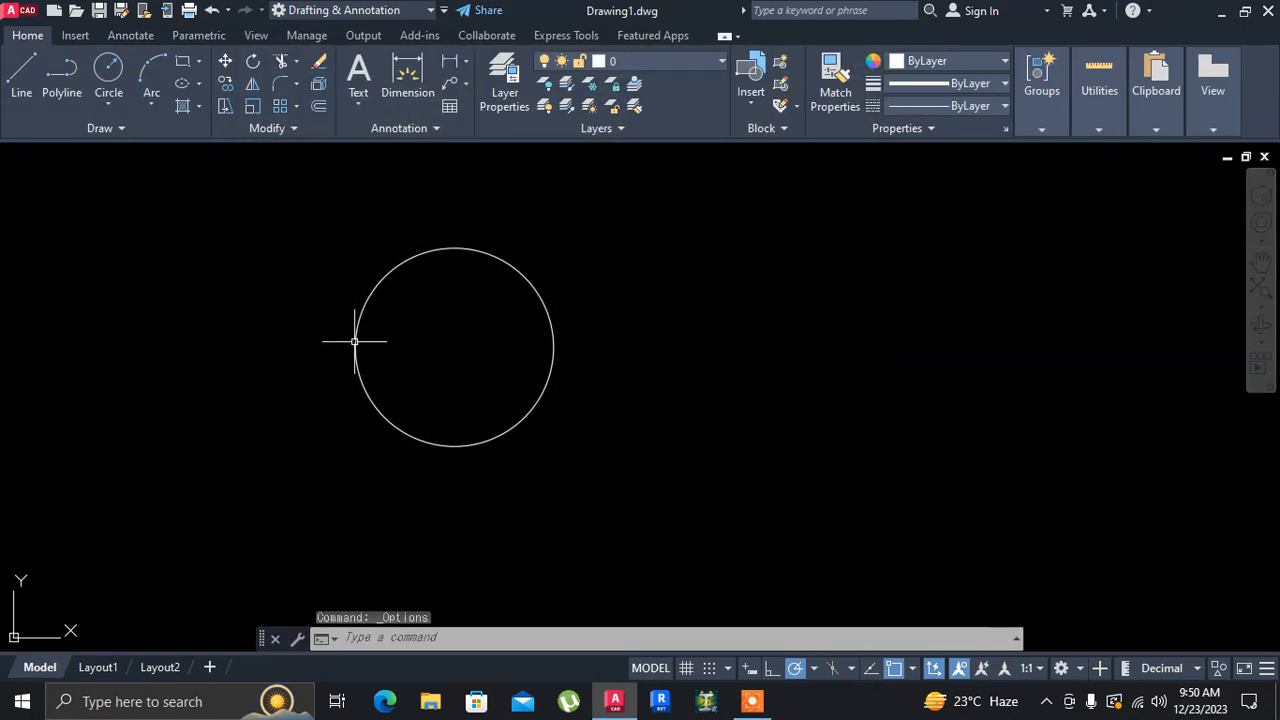
pyautogui.click(225, 325)
pyautogui.click(337, 459)
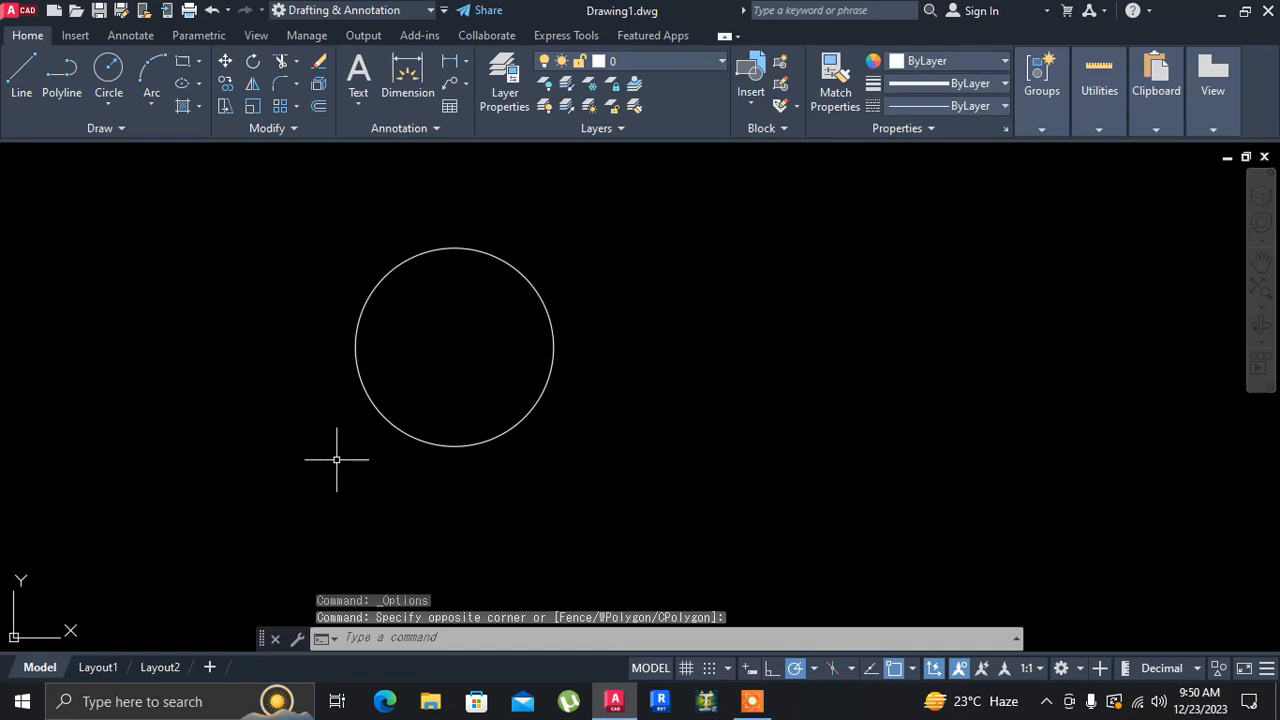
# Open the Options dialog with the OP command and set the crosshair size to 44
pyautogui.write('OP')
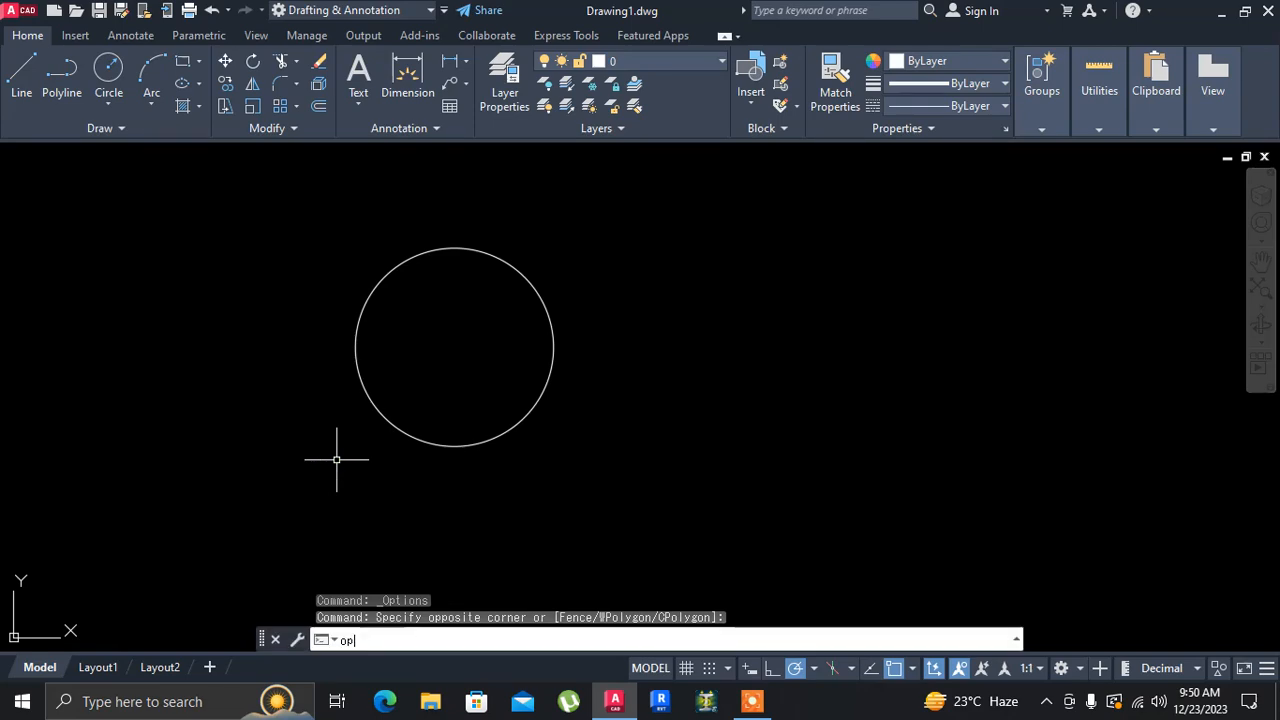
pyautogui.press('Return')
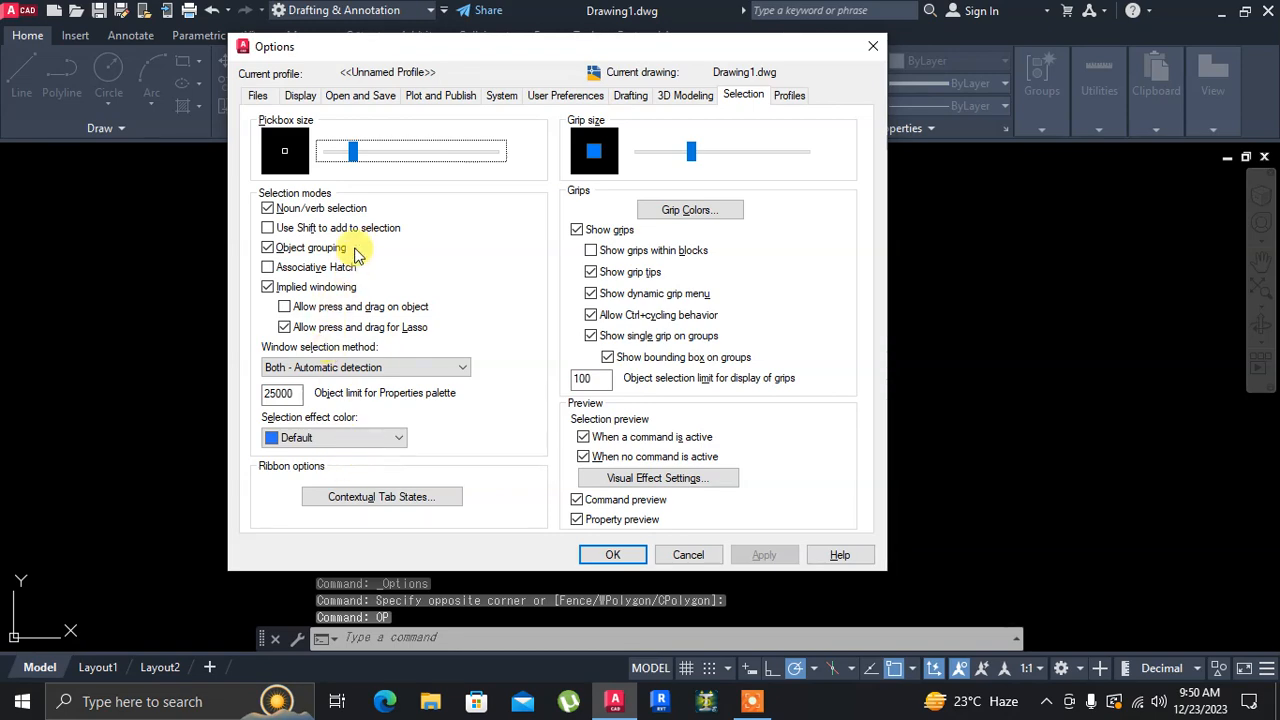
pyautogui.moveTo(390, 60); pyautogui.dragTo(397, 86)
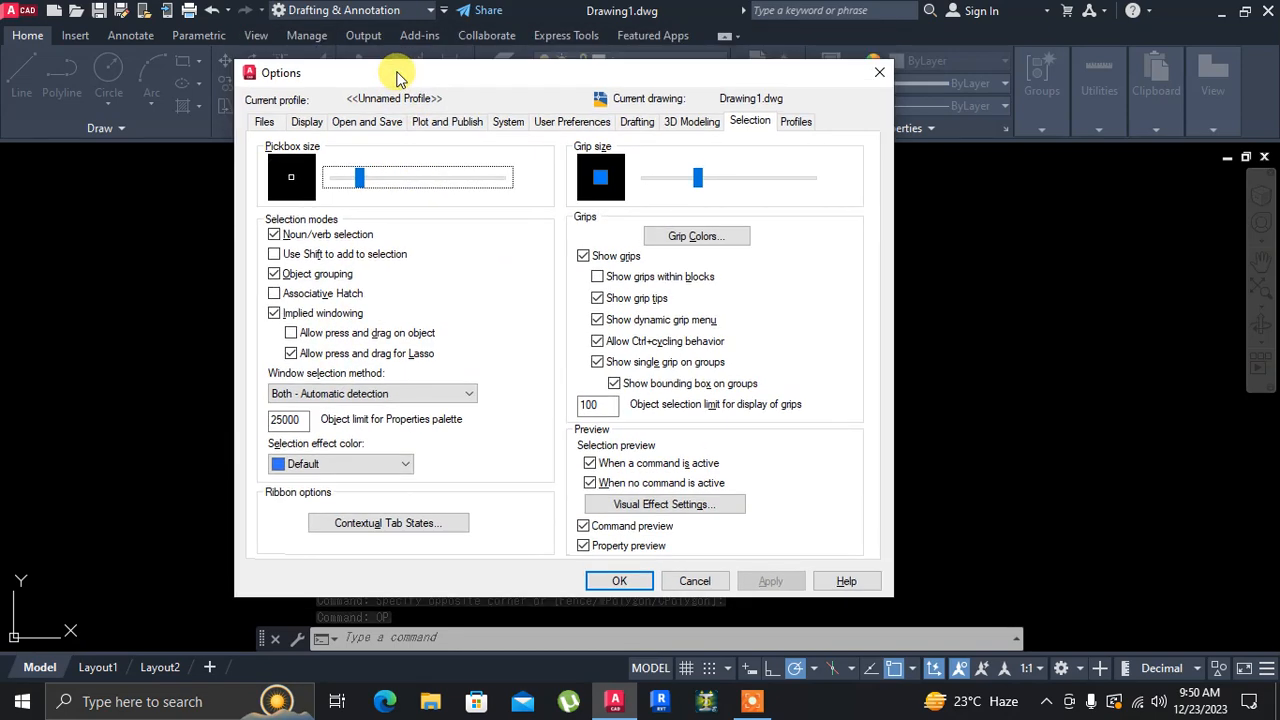
pyautogui.click(305, 122)
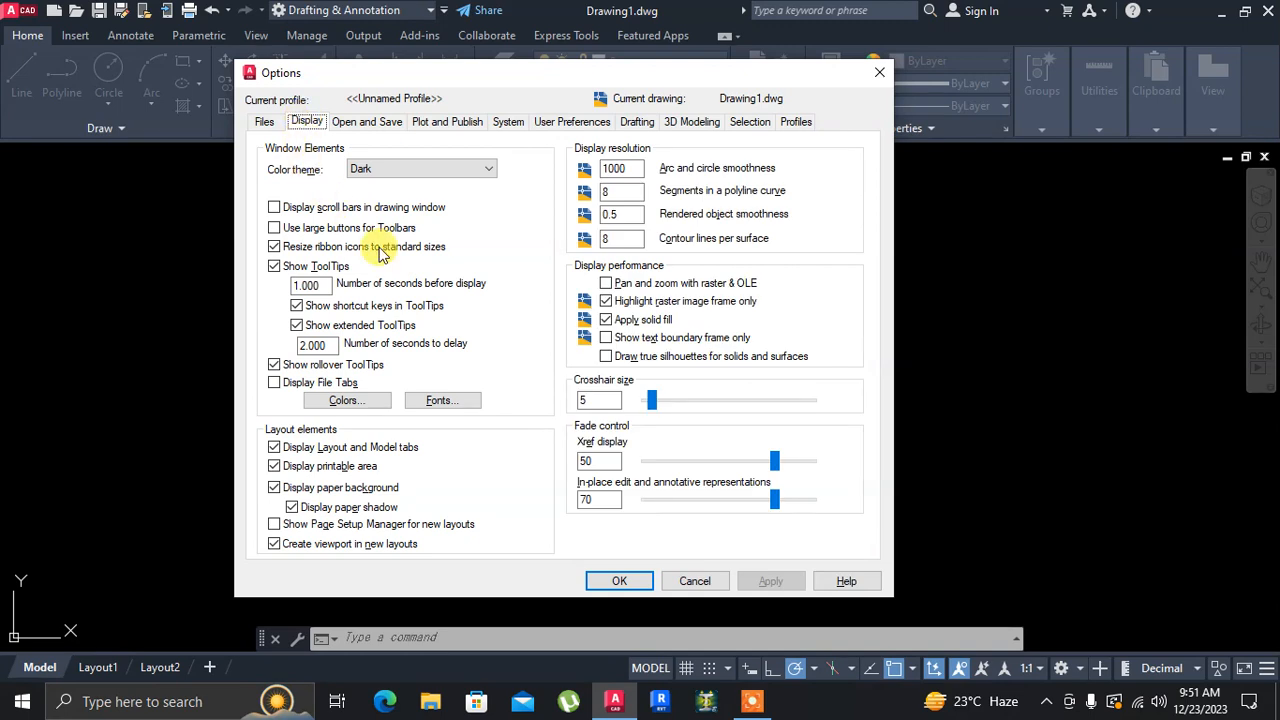
pyautogui.click(587, 399)
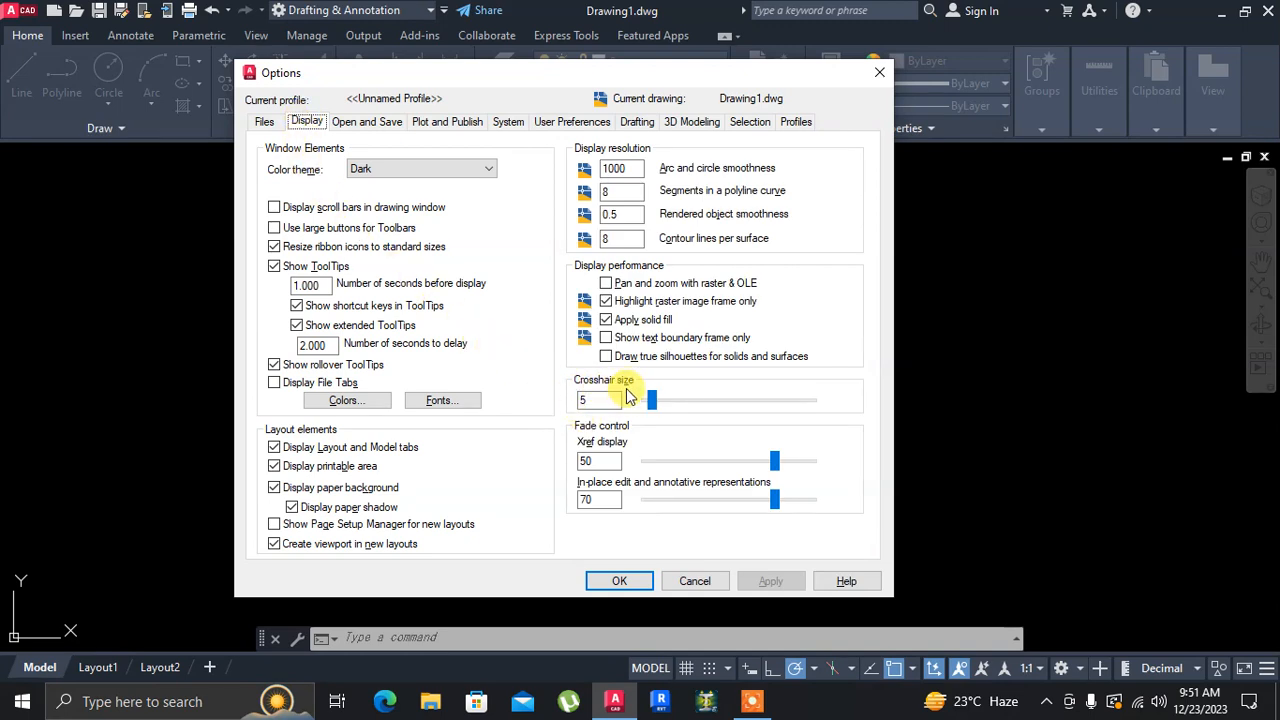
pyautogui.moveTo(653, 400); pyautogui.dragTo(683, 407)
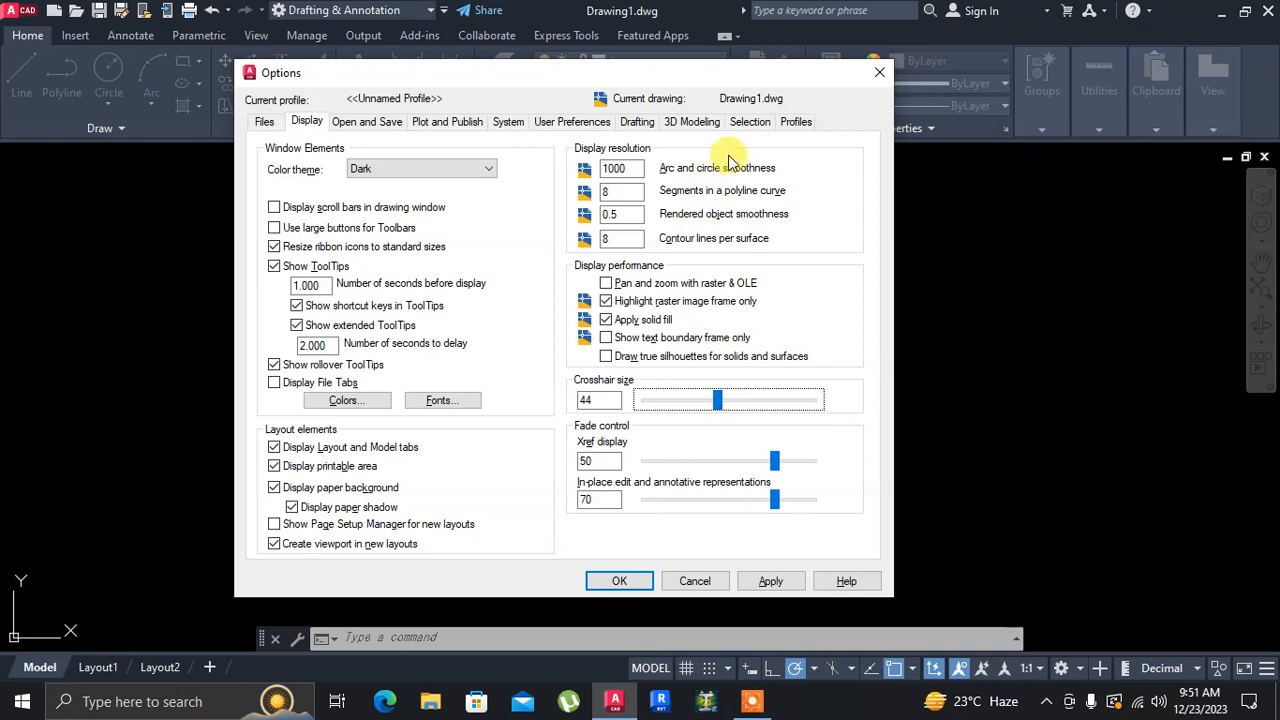
# Increase the pickbox size to roughly three quarters of its range and accept the changed options
pyautogui.click(750, 122)
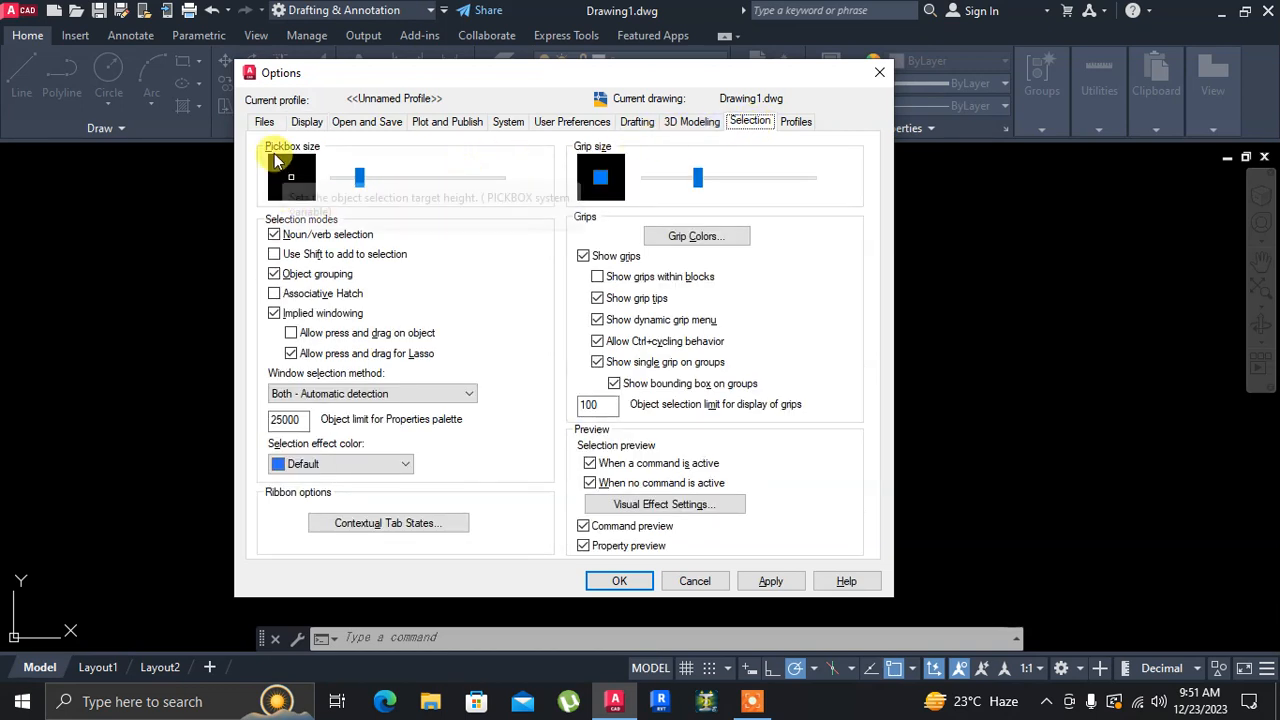
pyautogui.moveTo(362, 180); pyautogui.dragTo(473, 195)
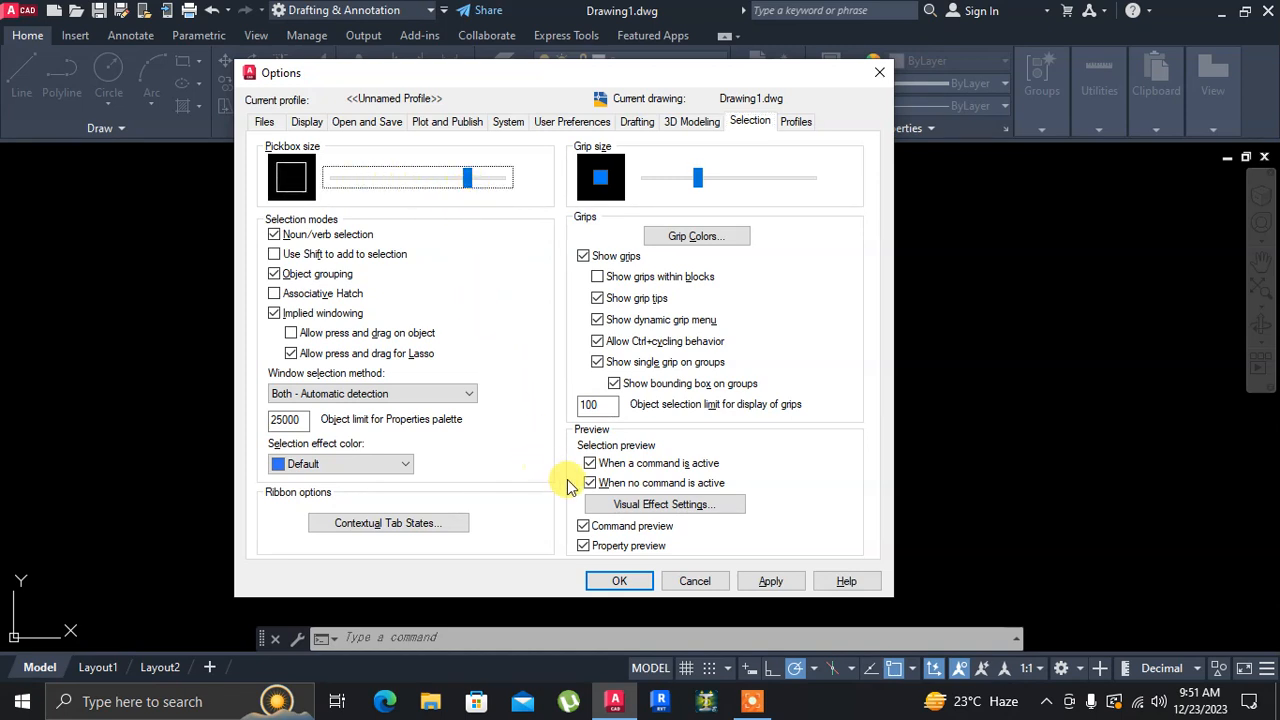
pyautogui.click(619, 581)
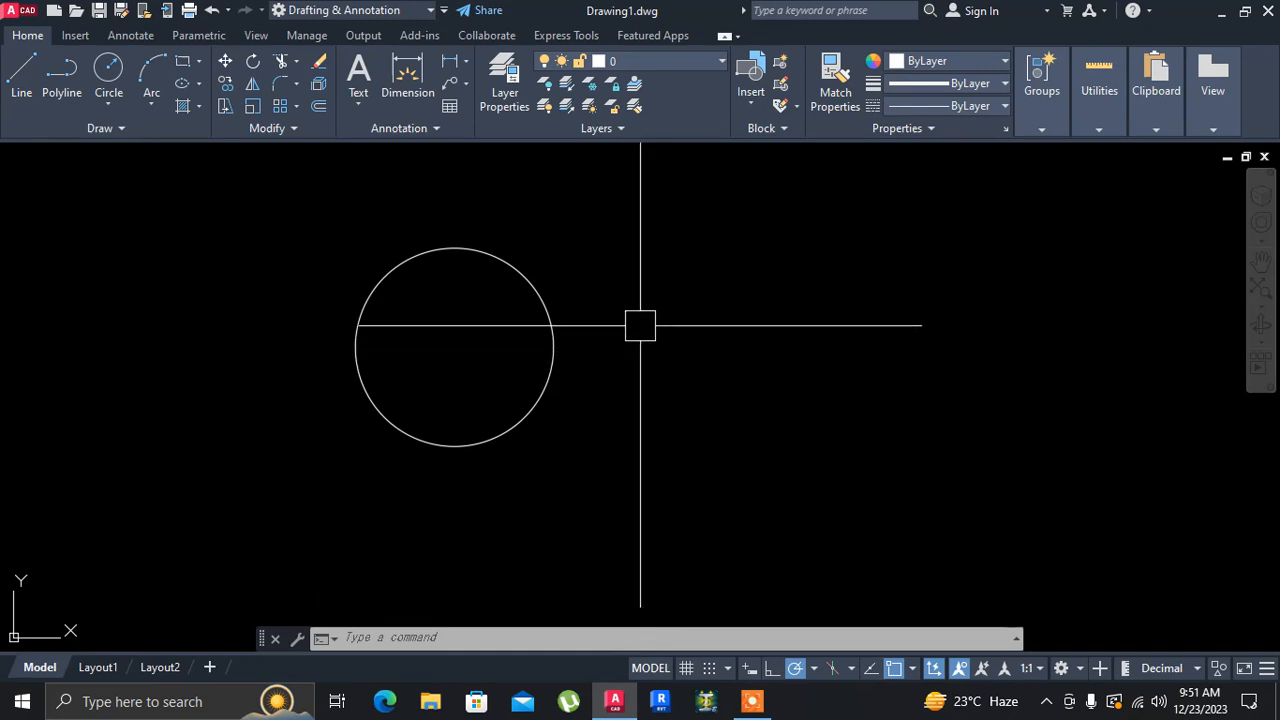
# Reopen the Options dialog with the OP command, set the crosshair size to 26 and accept the change
pyautogui.write('OP')
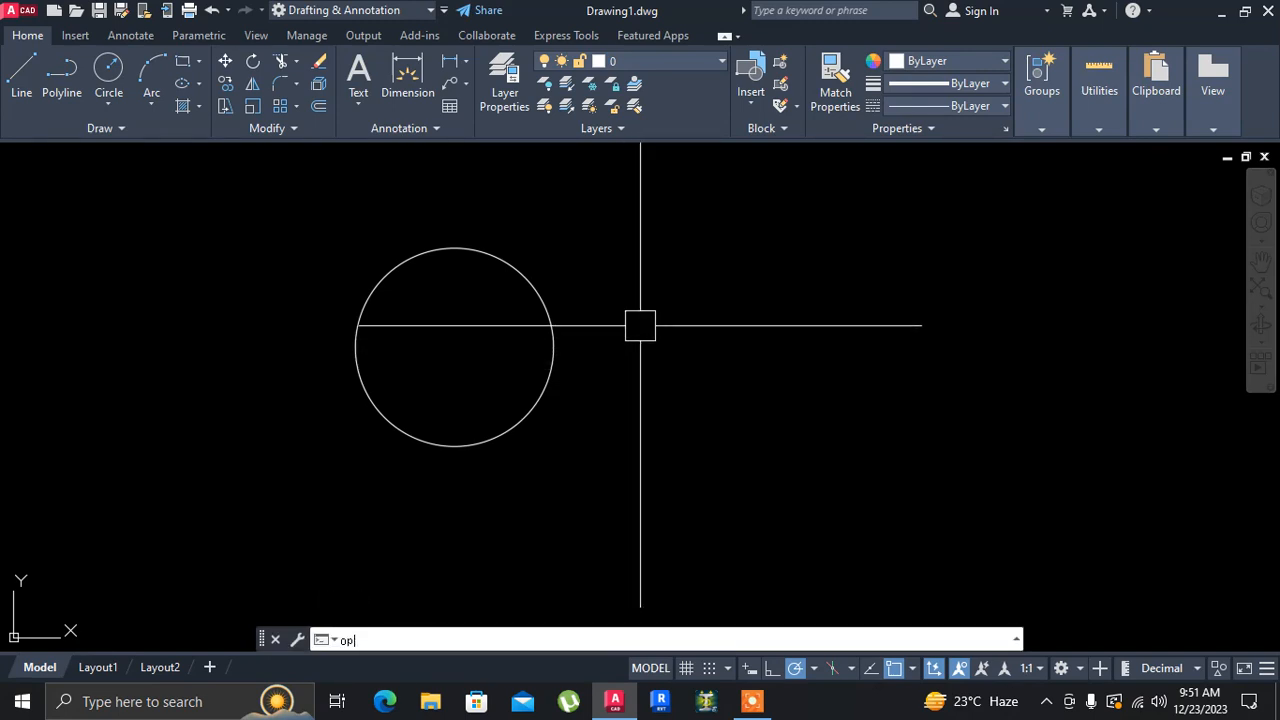
pyautogui.press('Return')
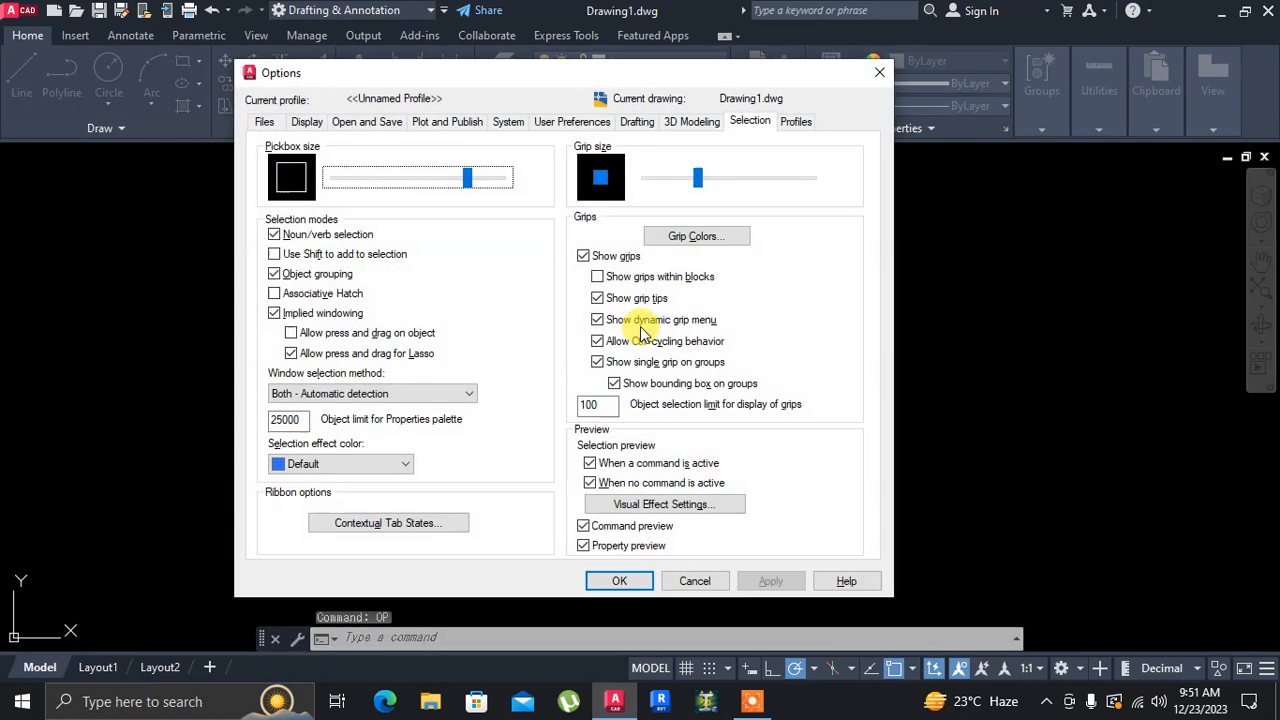
pyautogui.click(307, 122)
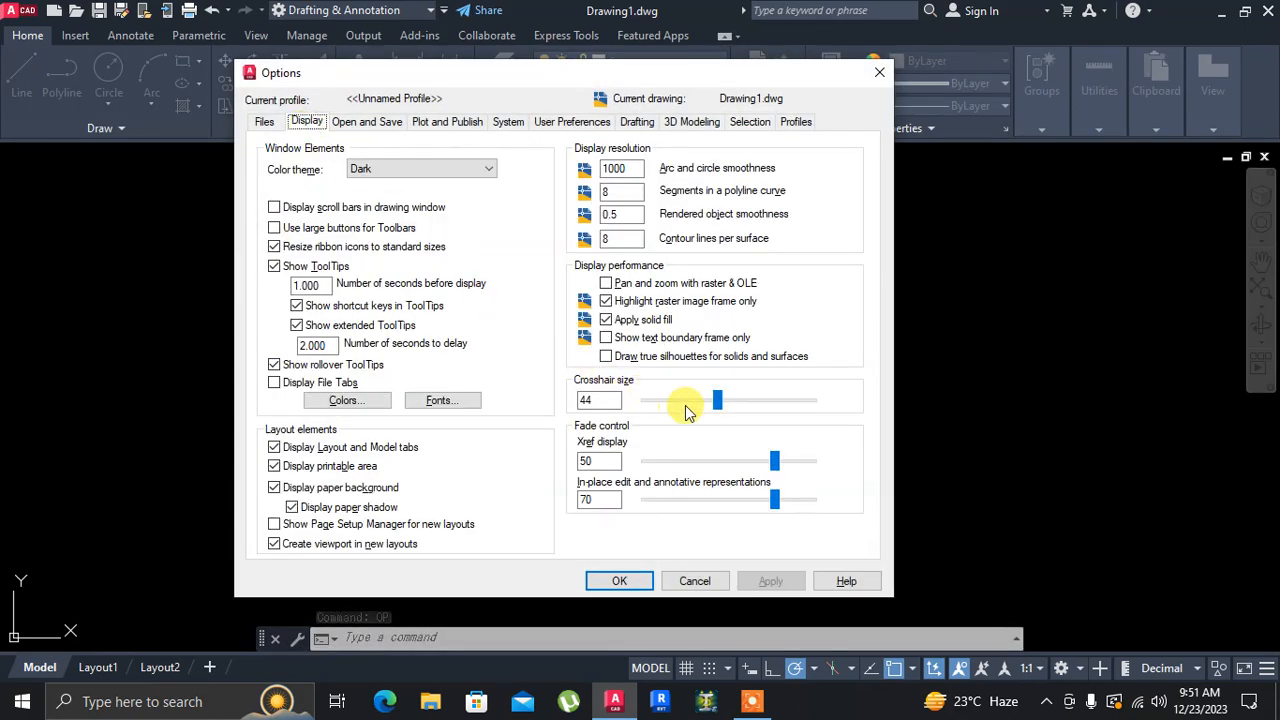
pyautogui.moveTo(718, 400); pyautogui.dragTo(695, 410)
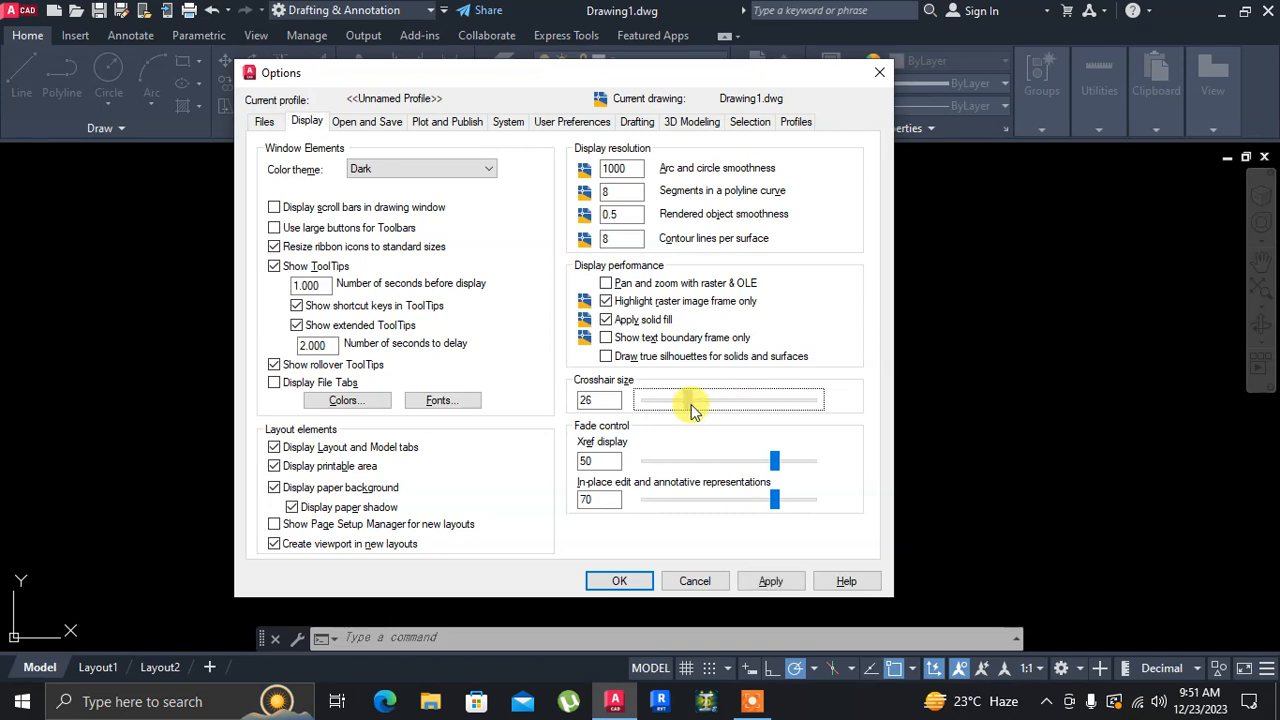
pyautogui.click(619, 581)
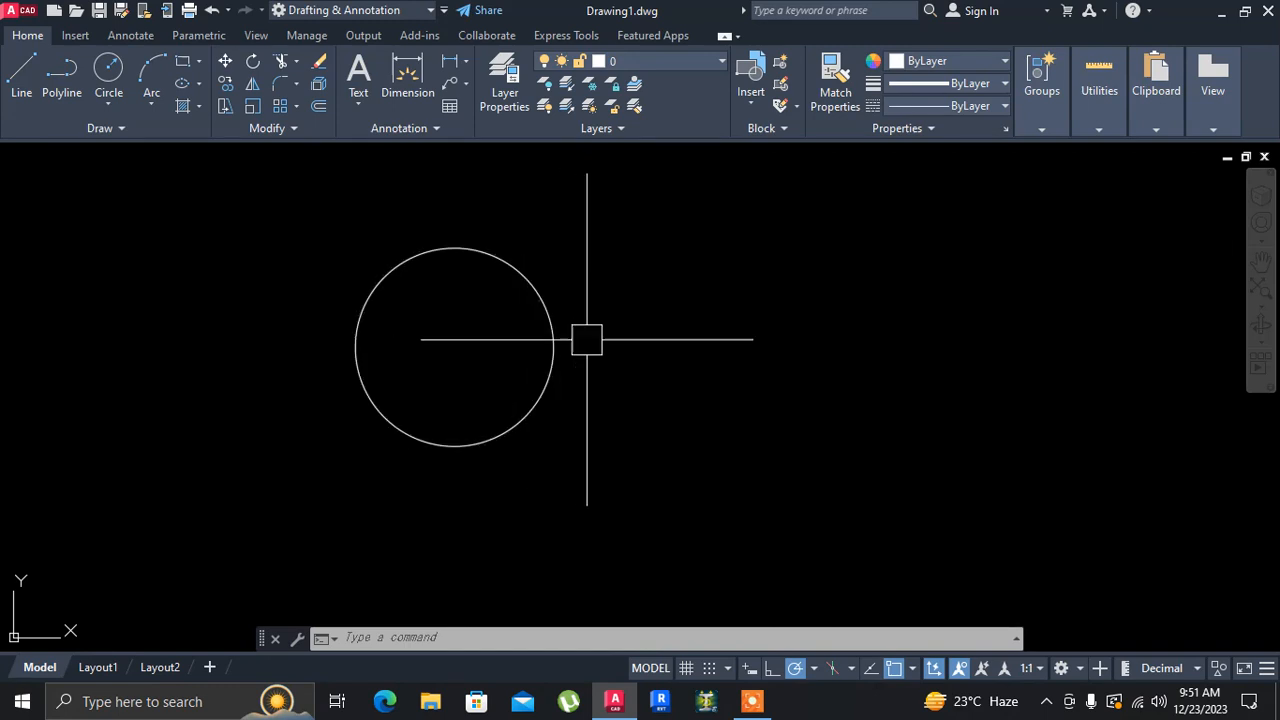
# Select the circle with a selection window and delete it from the drawing
pyautogui.click(310, 220)
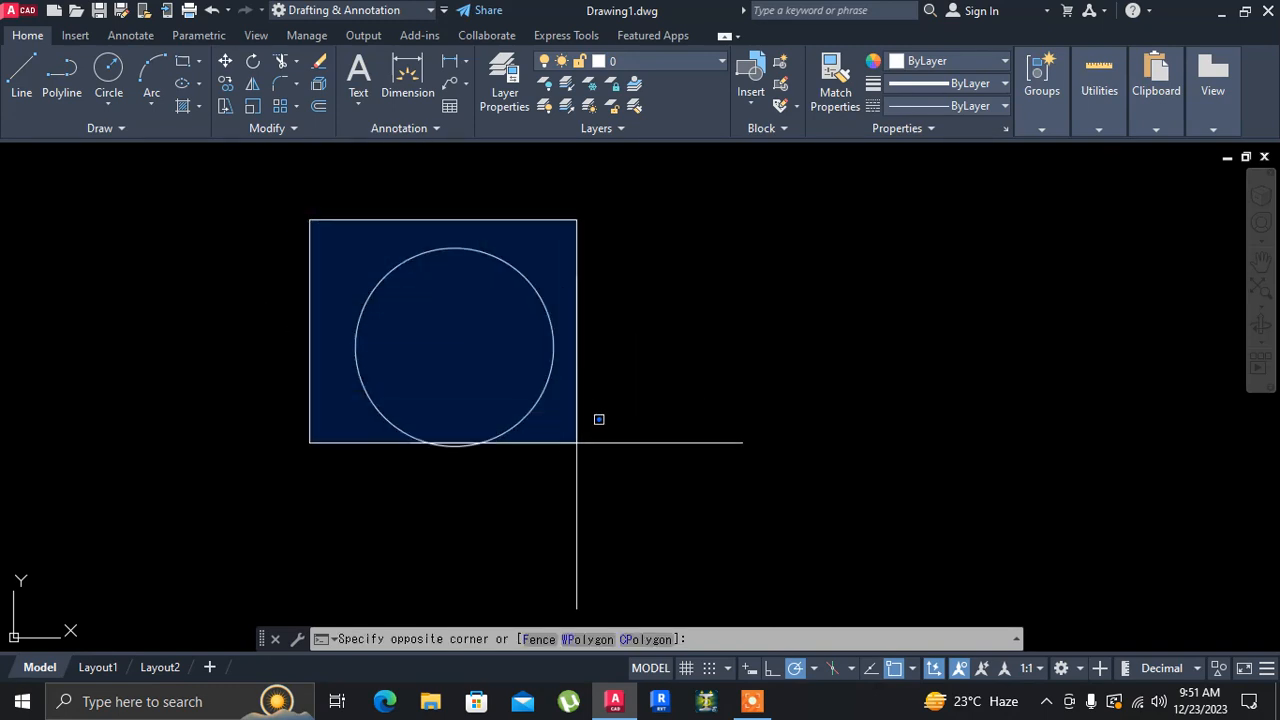
pyautogui.click(622, 496)
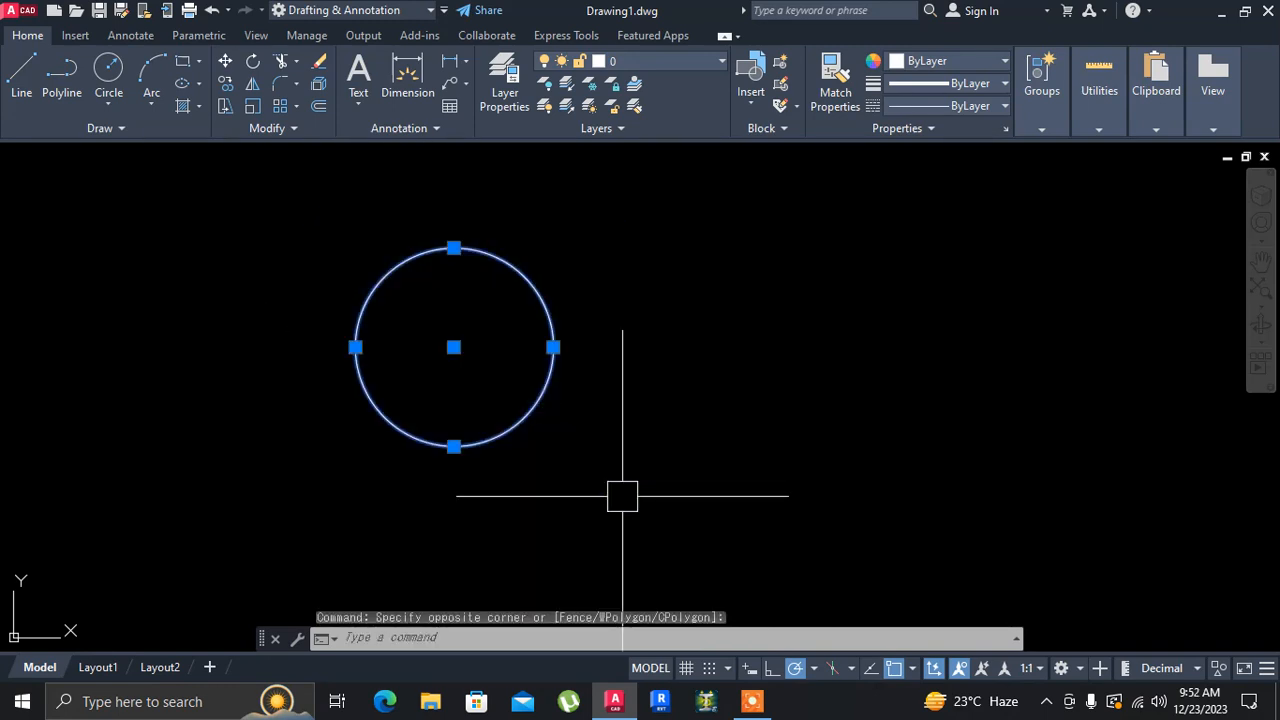
pyautogui.press('Delete')
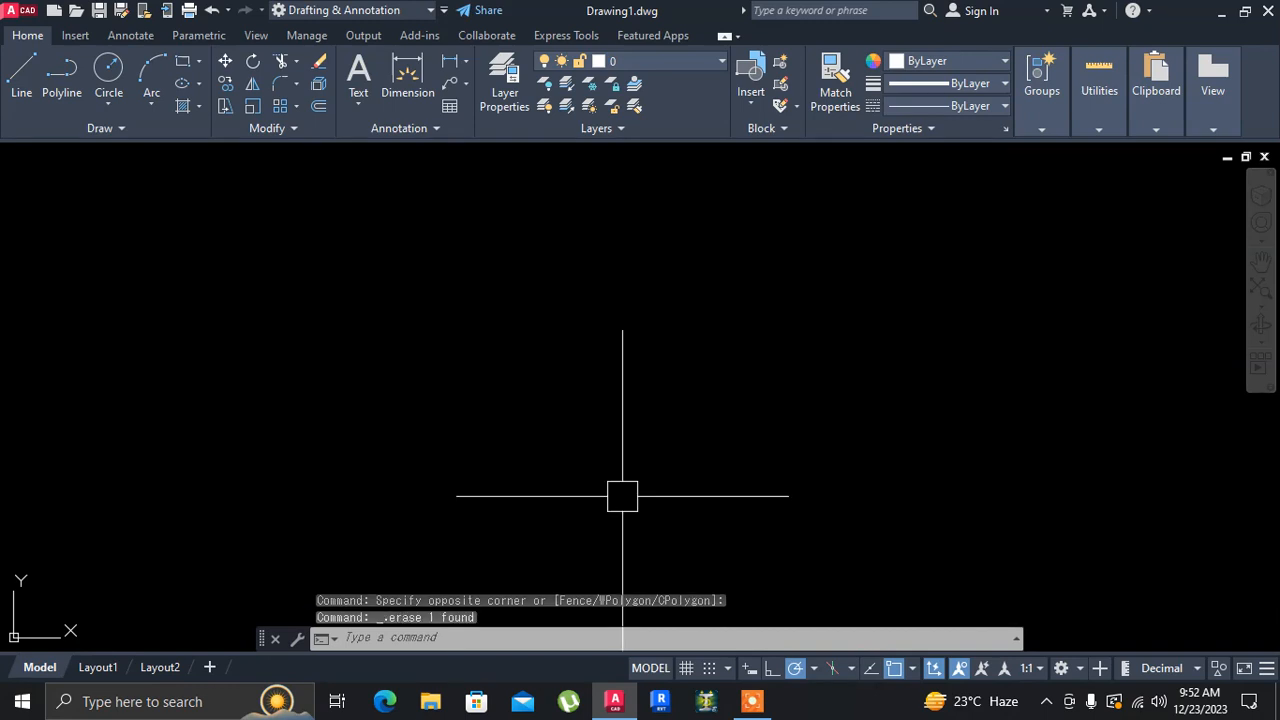
pyautogui.click(218, 274)
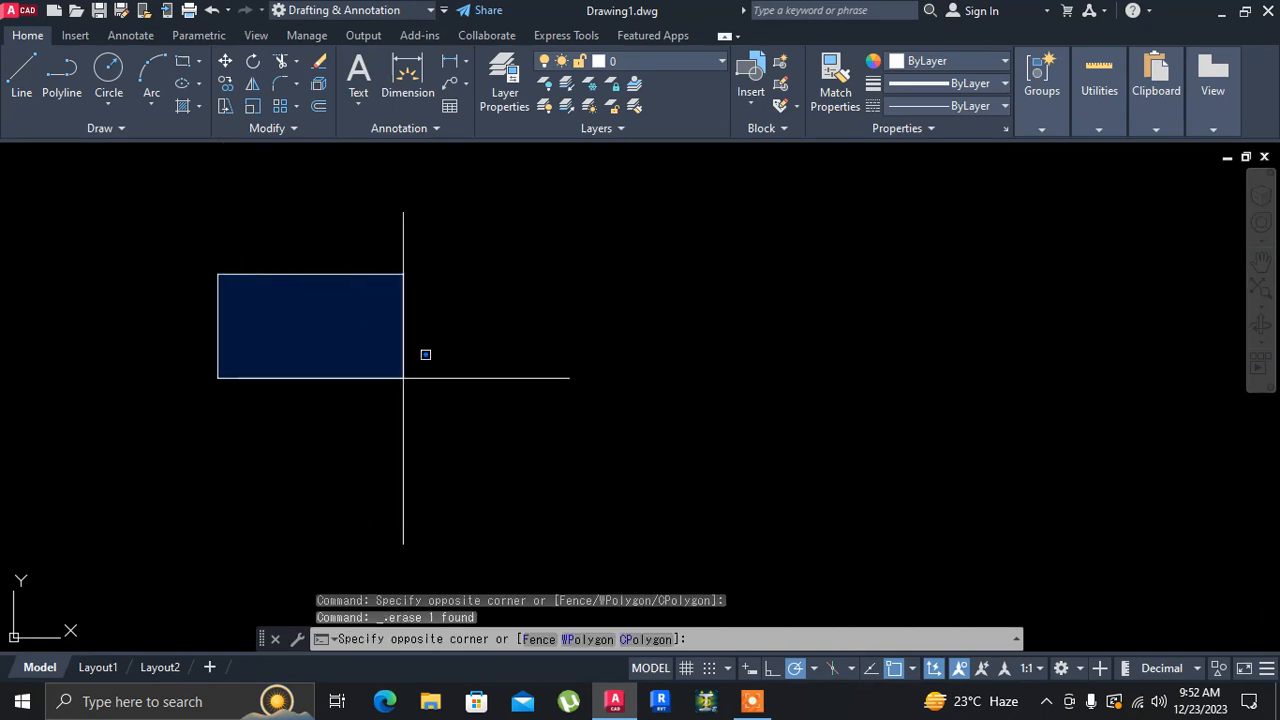
pyautogui.click(571, 457)
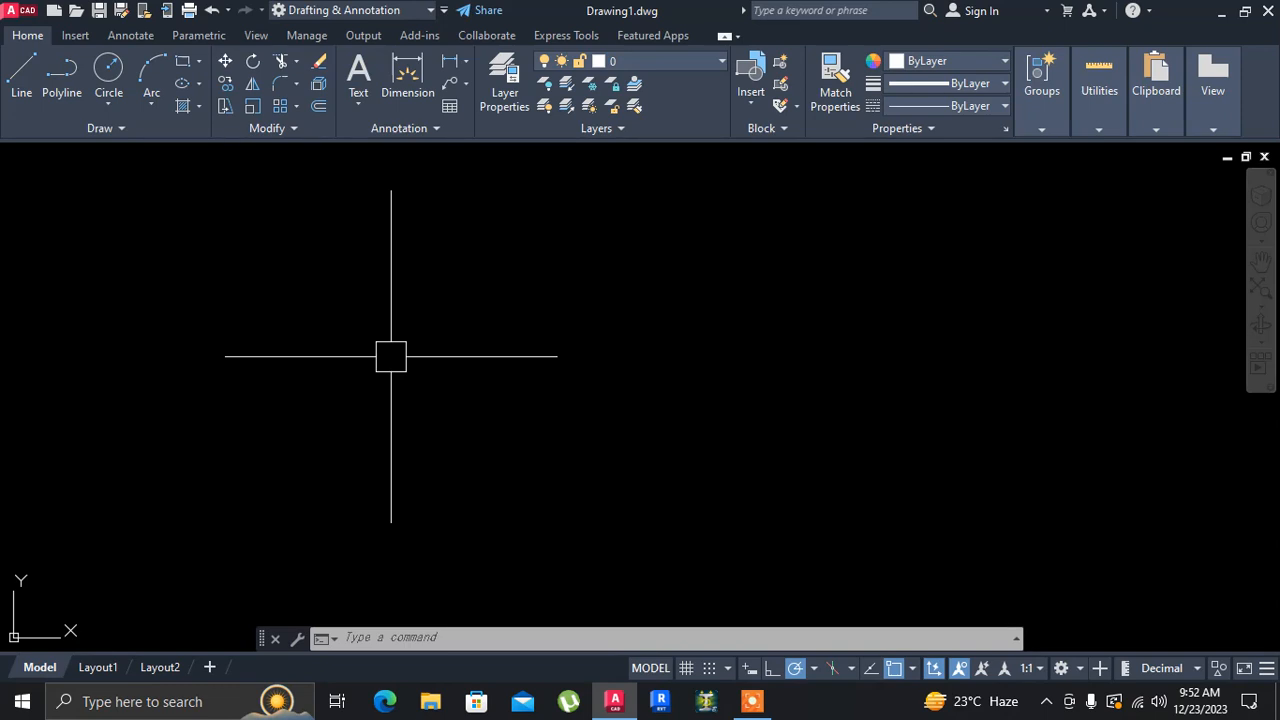
# Review the drawing's length, angle and insertion scale units with the UN command and accept the existing settings
pyautogui.write('un')
pyautogui.press('Return')
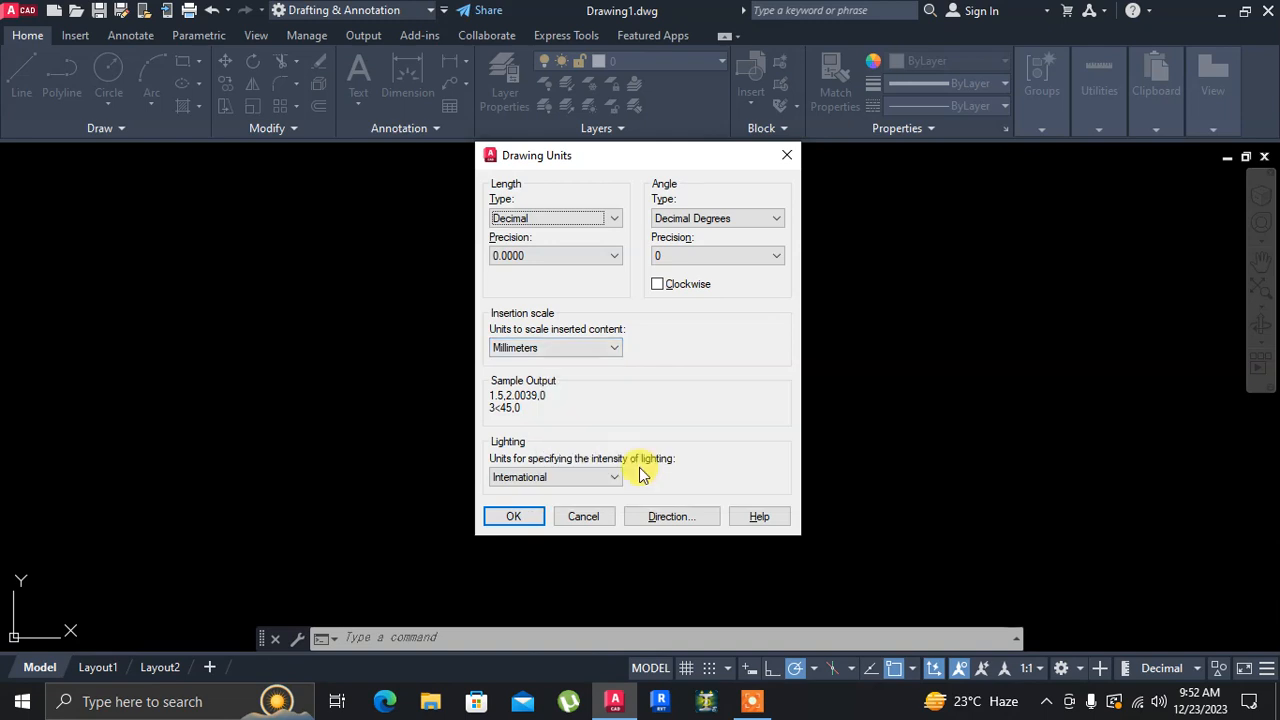
pyautogui.click(528, 518)
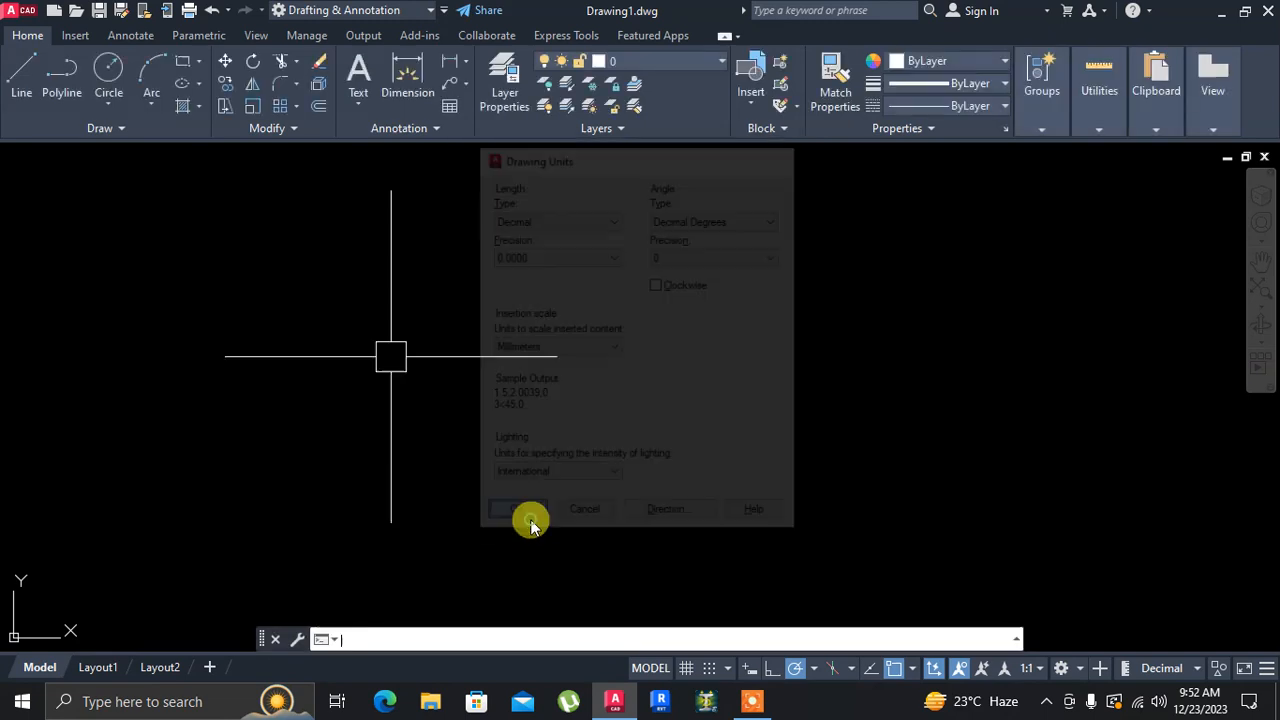
pyautogui.click(296, 308)
pyautogui.click(512, 438)
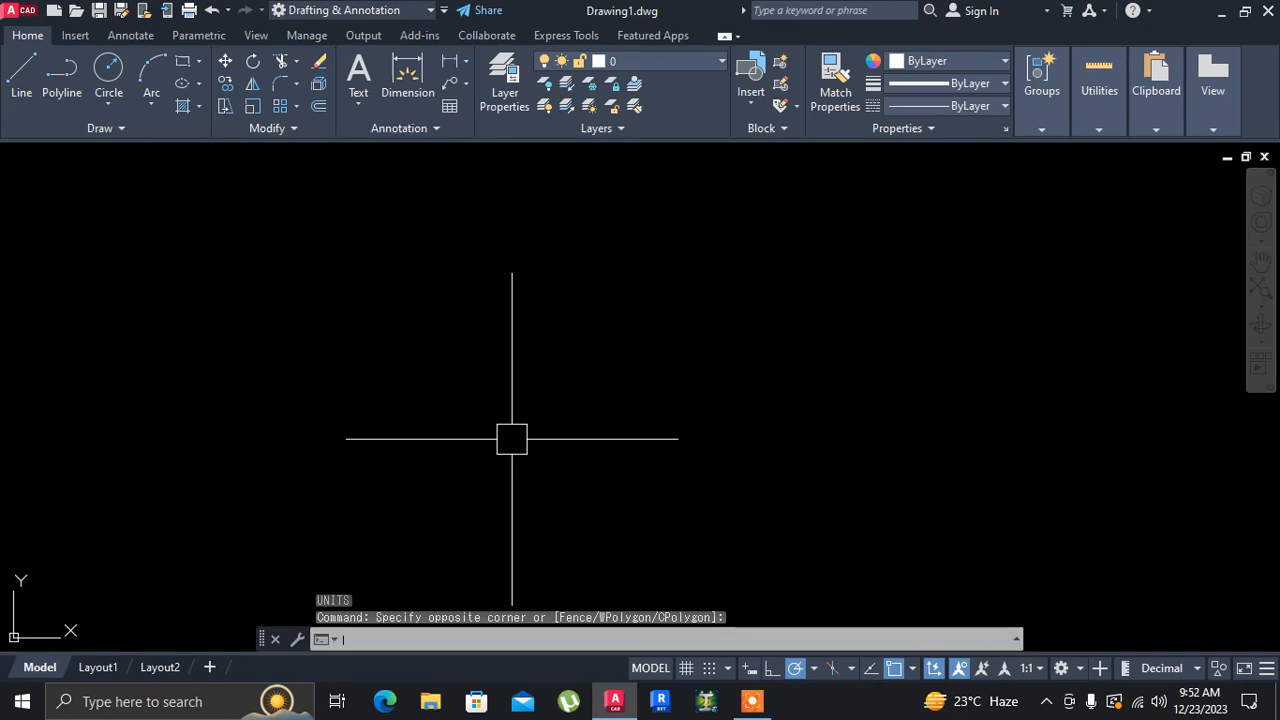
# Set the model space limits with the LIMITS command from lower left corner 0,0 to upper right corner 200,200
pyautogui.write('LIMit')
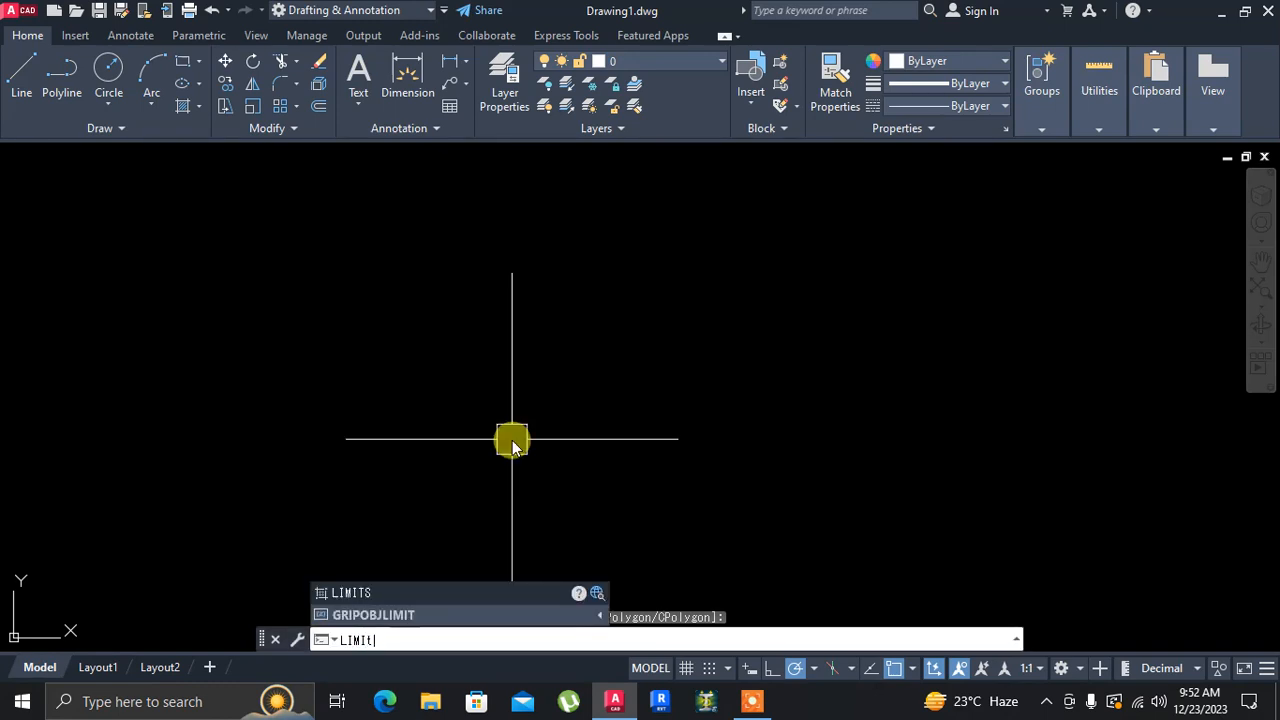
pyautogui.press('Return')
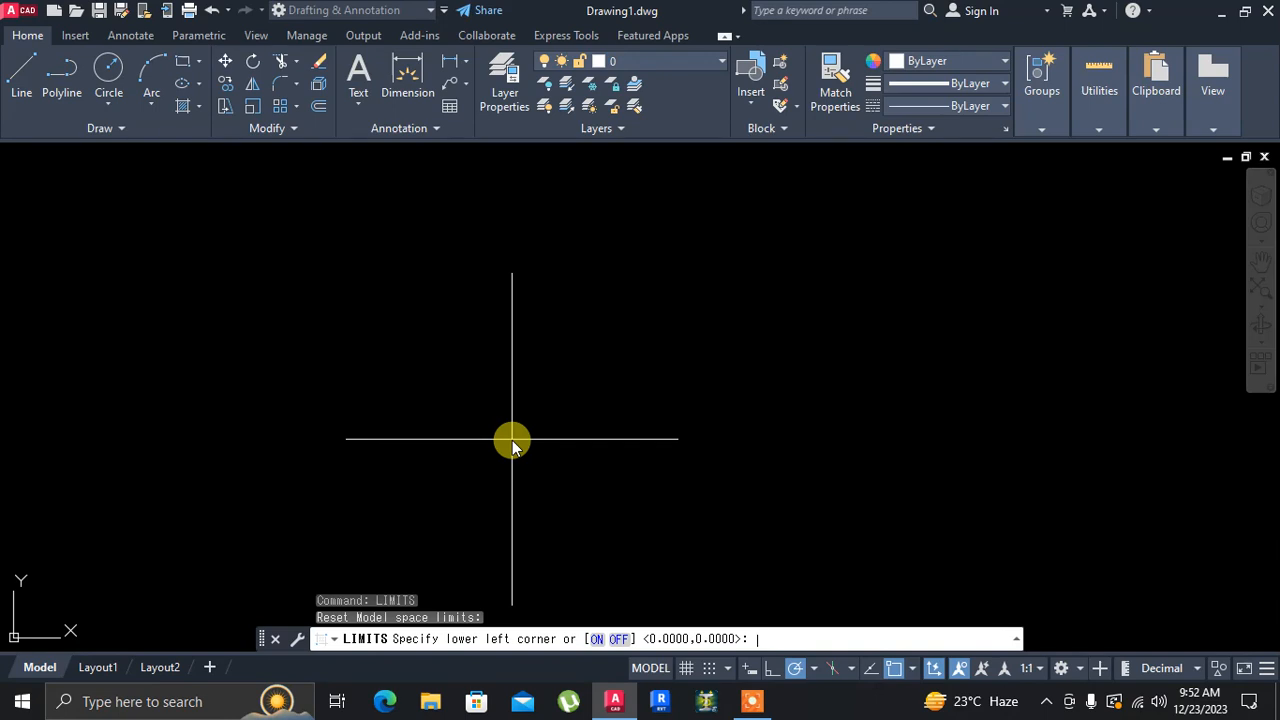
pyautogui.write('0,0')
pyautogui.press('Return')
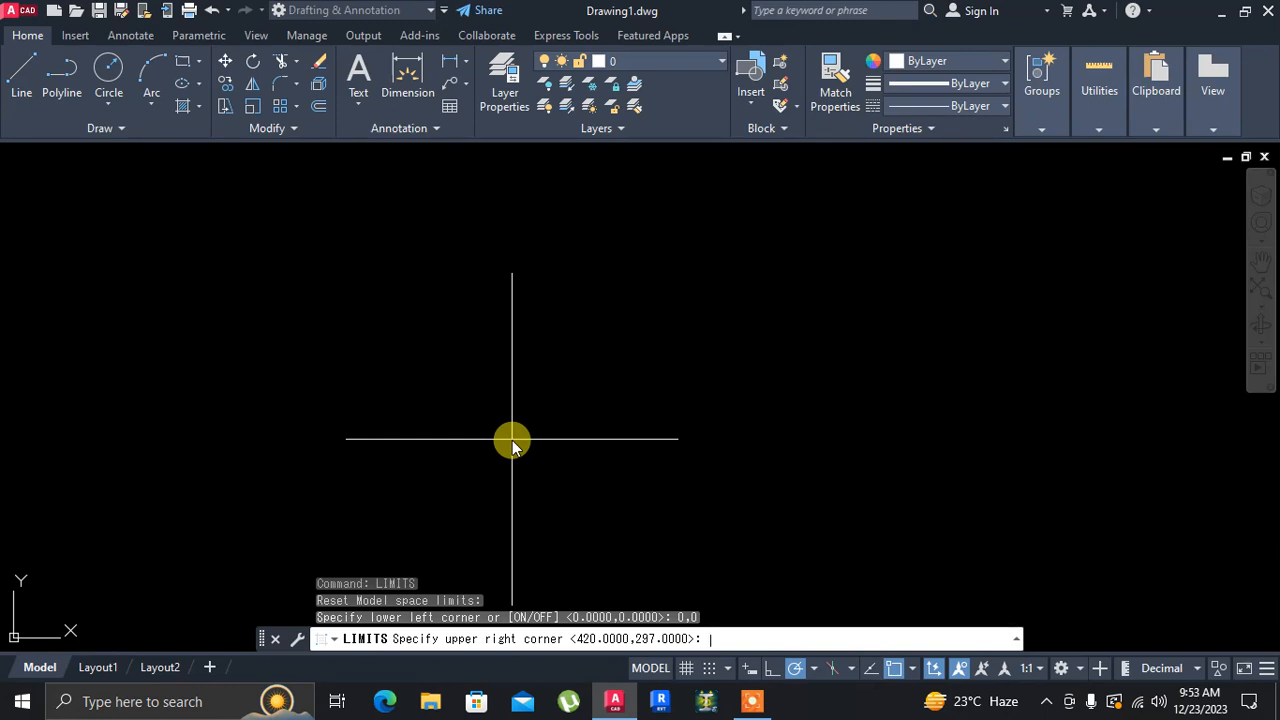
pyautogui.write('200,200')
pyautogui.press('Return')
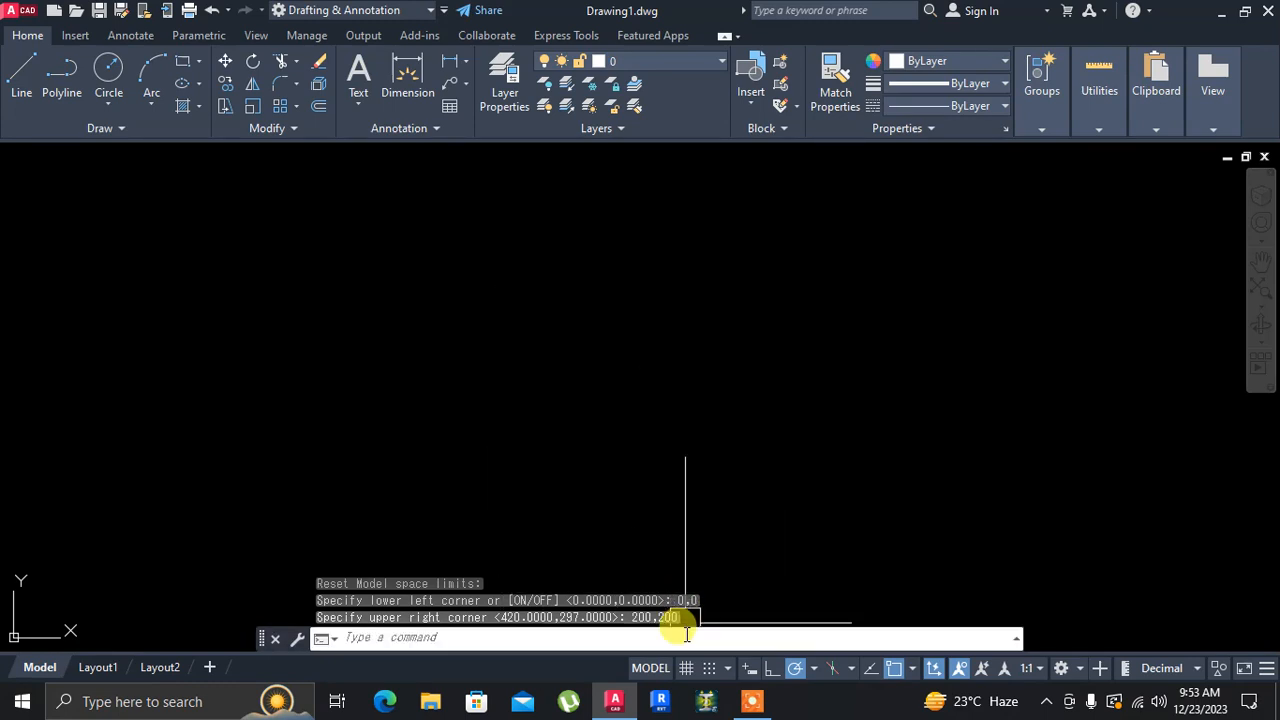
# Turn on the grid display and zoom the drawing to All with the Z command
pyautogui.click(685, 670)
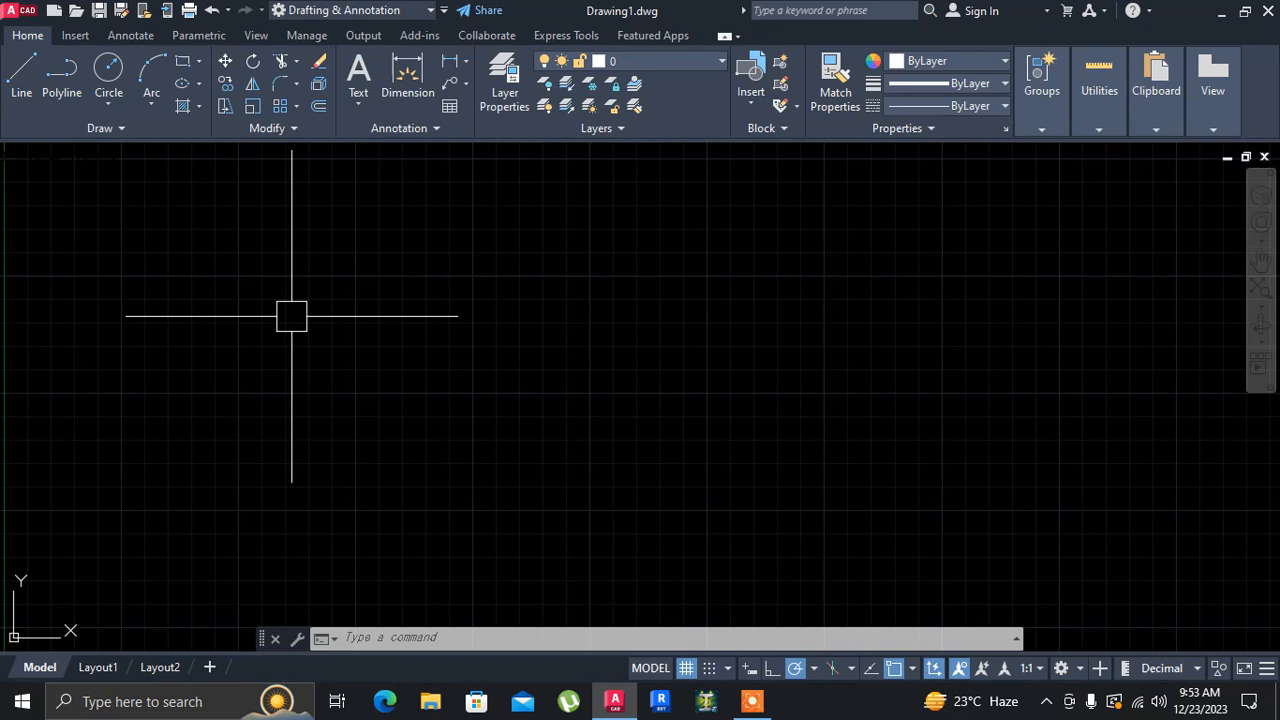
pyautogui.write('z')
pyautogui.press('Return')
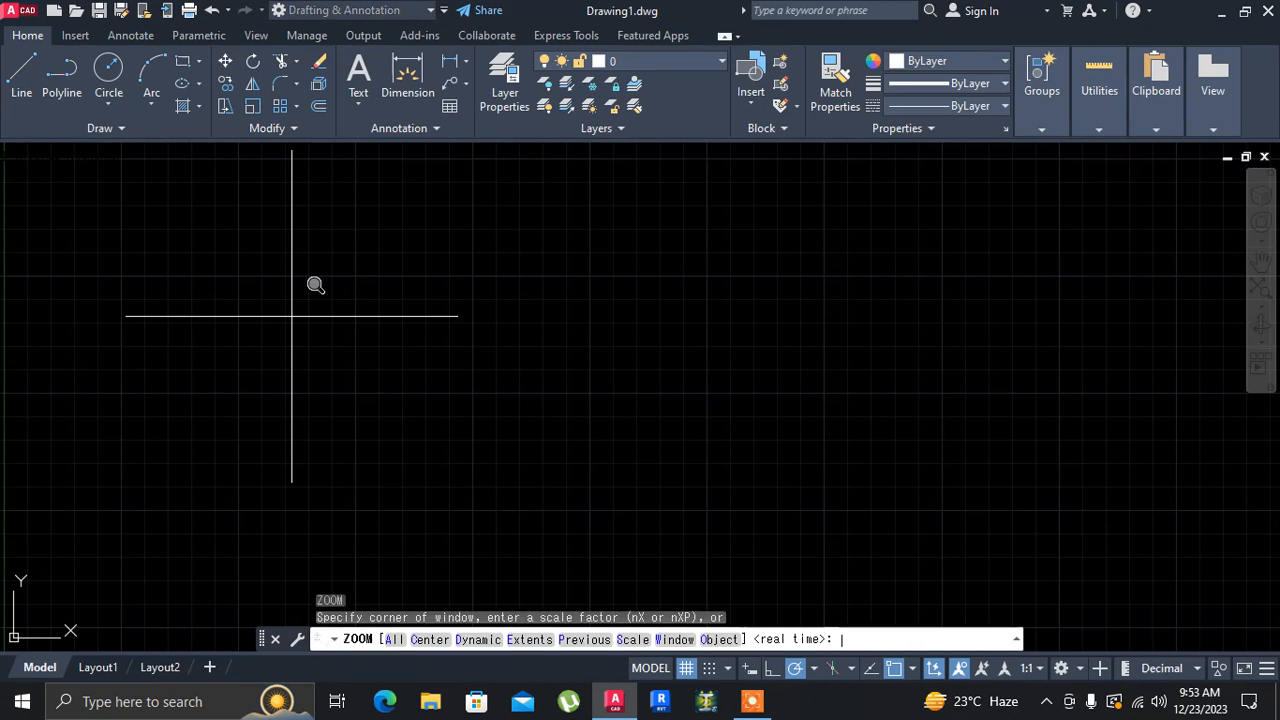
pyautogui.write('a')
pyautogui.press('Return')
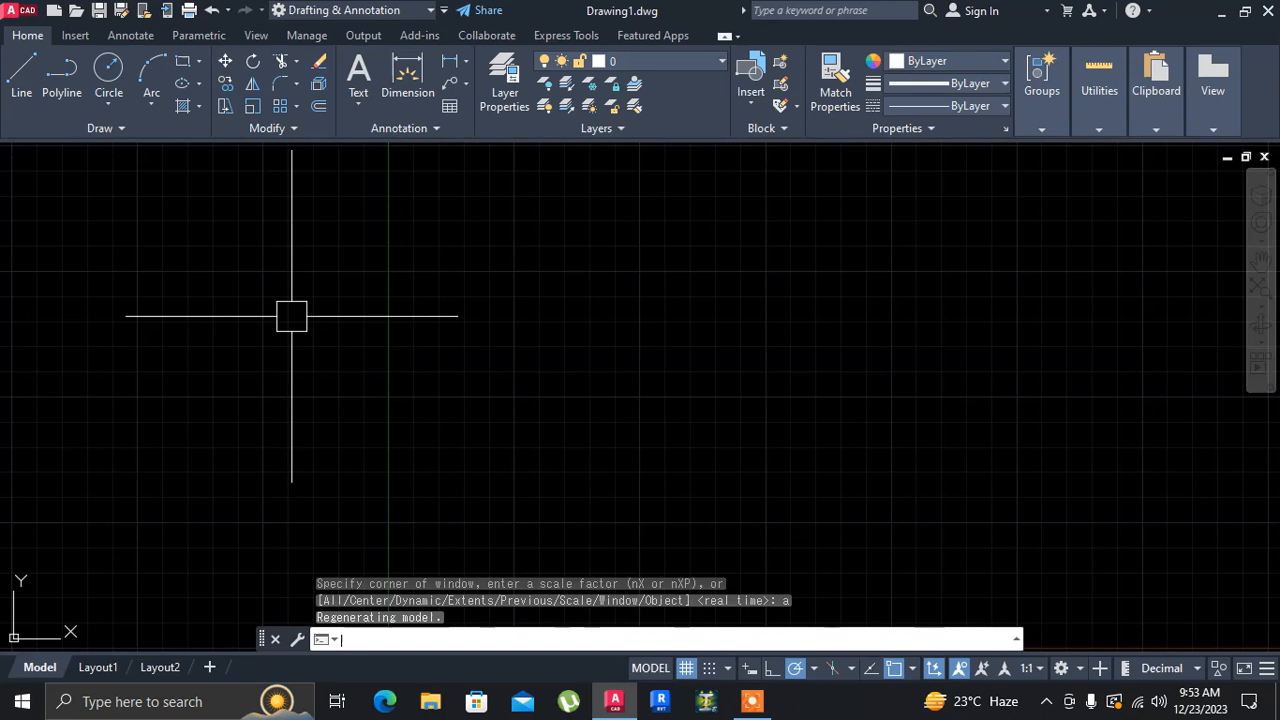
# Start a line on a grid intersection with snap mode on and draw a horizontal segment 75 units to the right
pyautogui.click(33, 90)
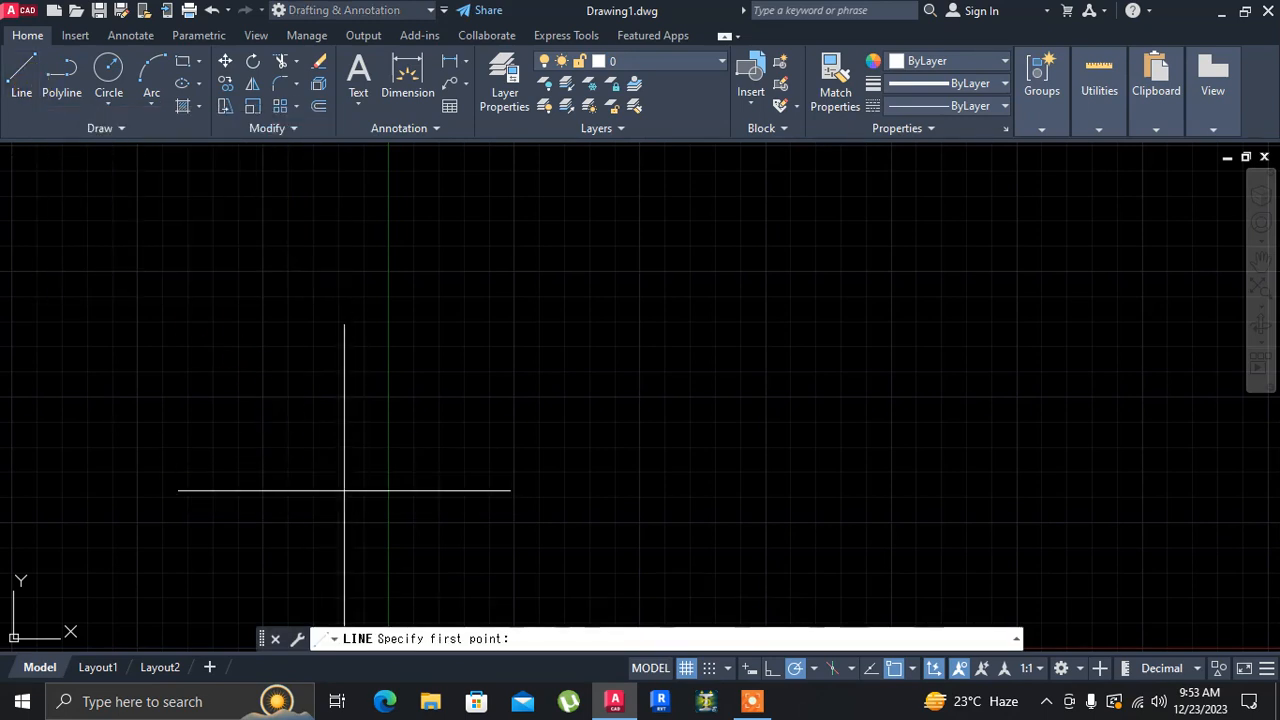
pyautogui.click(708, 669)
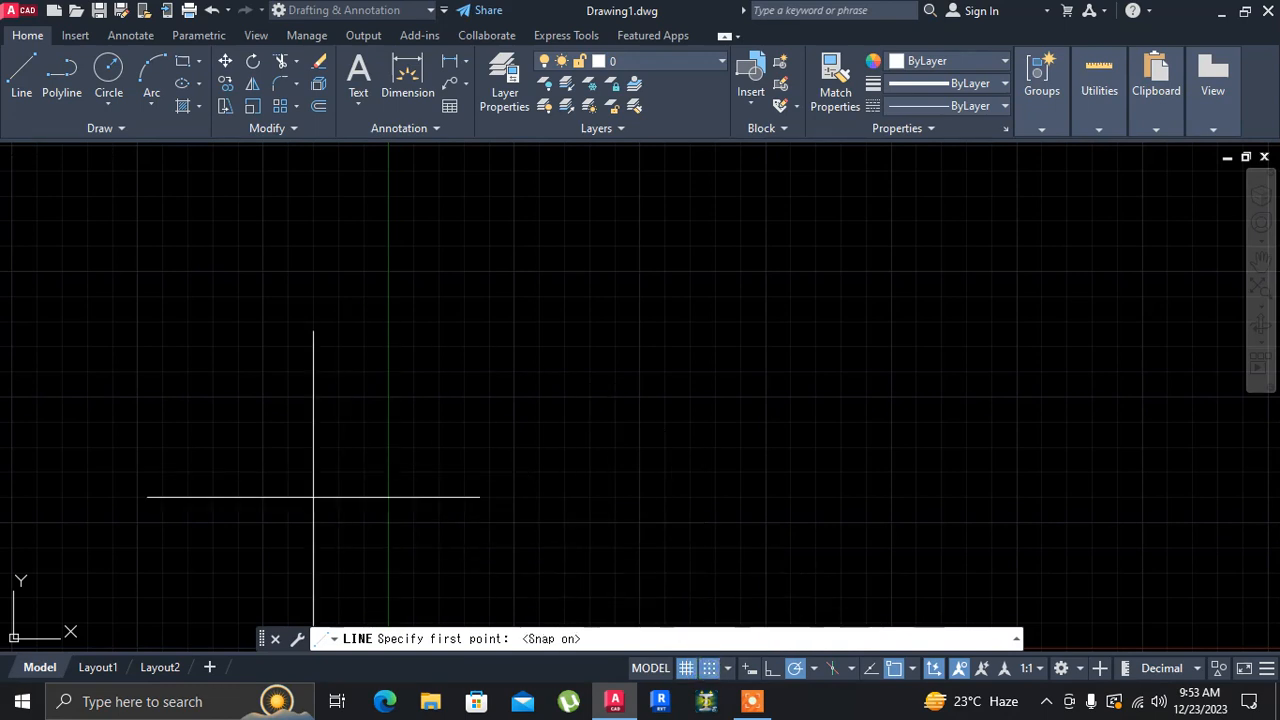
pyautogui.click(137, 521)
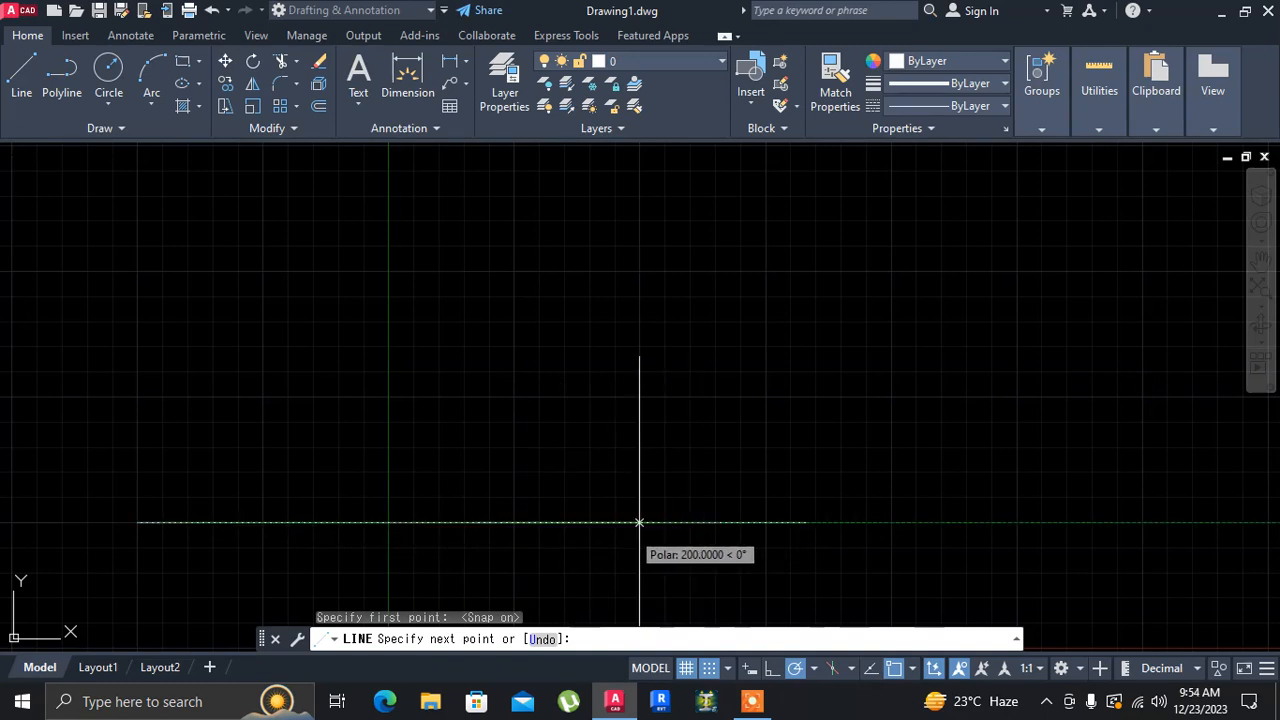
pyautogui.write('75')
pyautogui.press('Return')
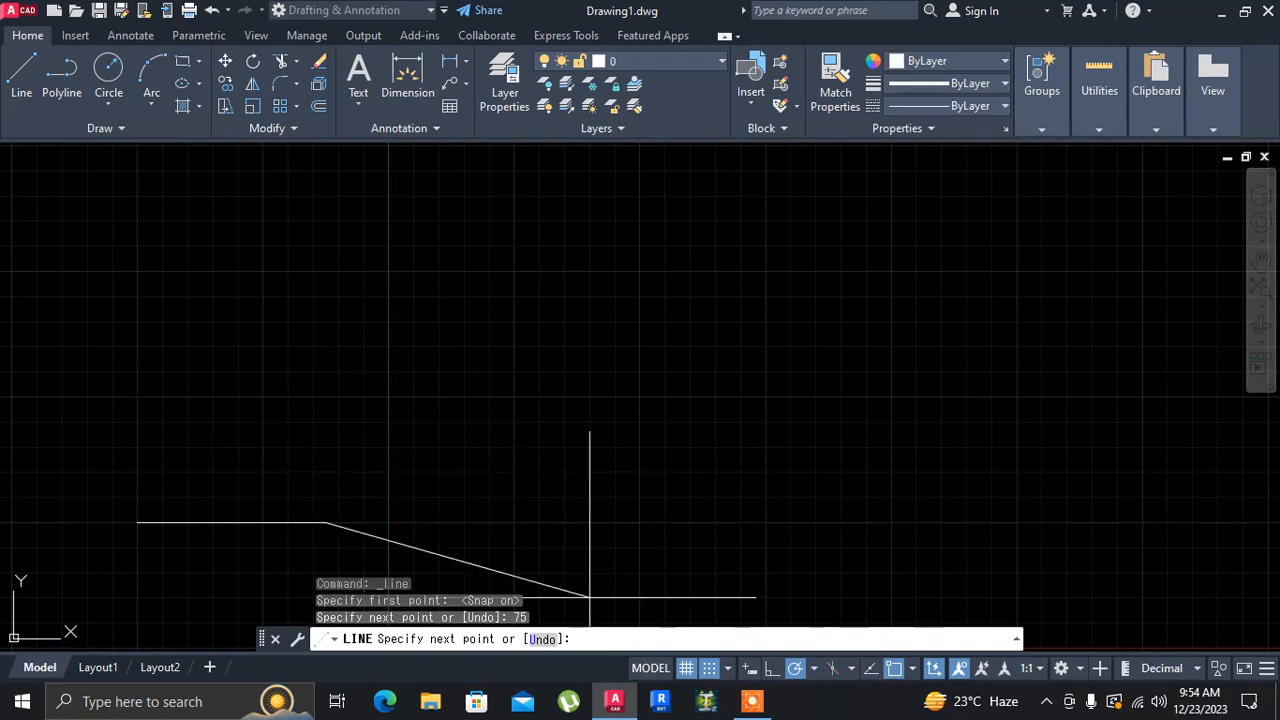
# Turn snap mode off and complete the rectangle with line segments 100 up, 75 to the left and 100 down
pyautogui.click(710, 668)
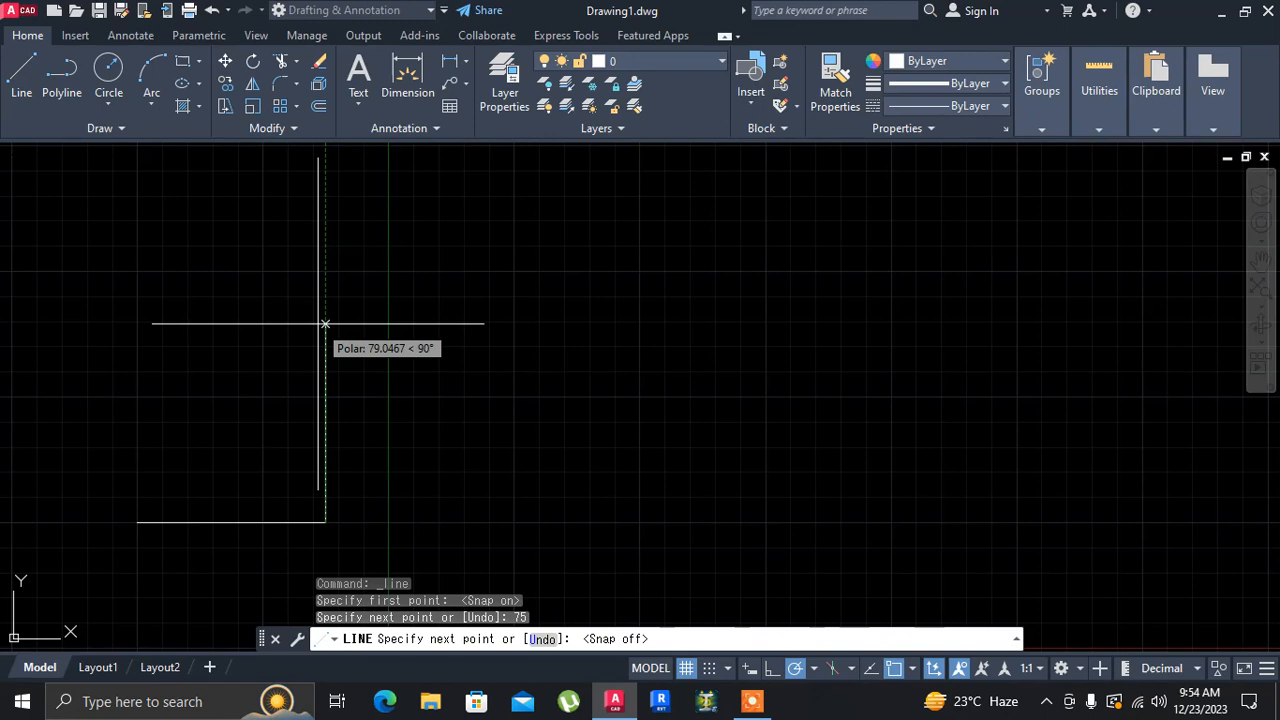
pyautogui.write('00')
pyautogui.press('Return')
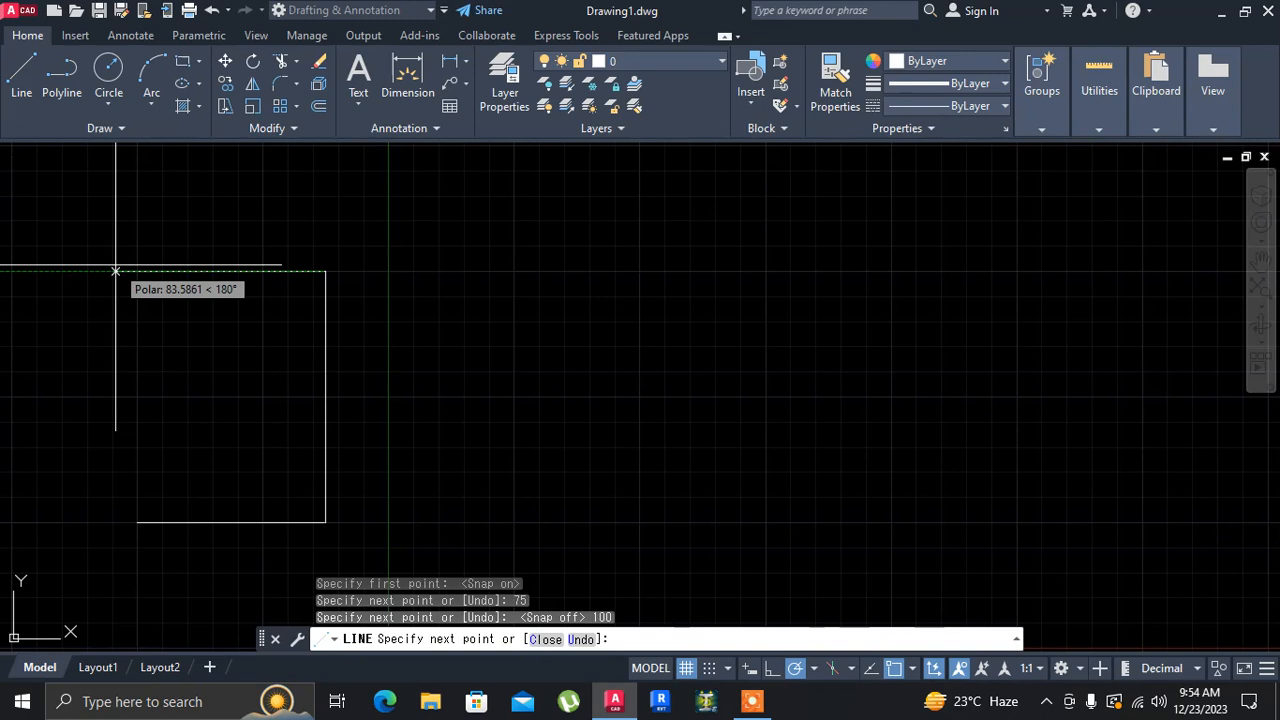
pyautogui.write('75')
pyautogui.press('Return')
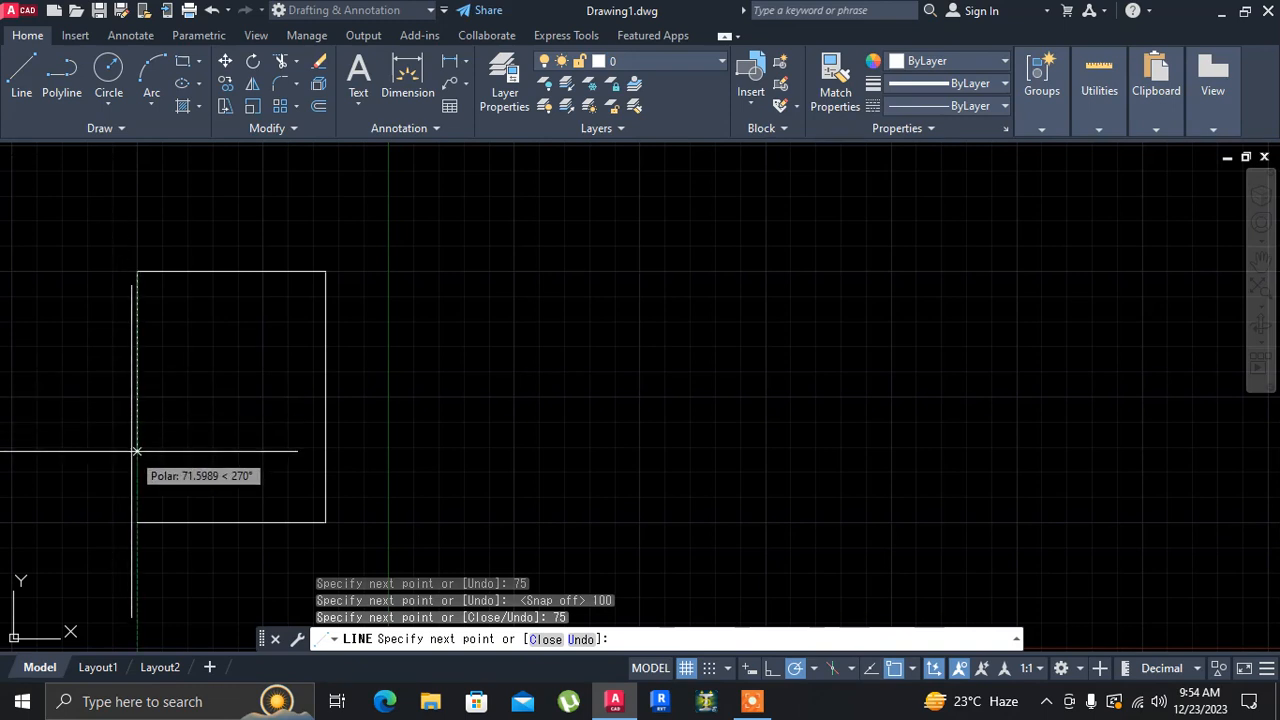
pyautogui.write('100')
pyautogui.press('Return')
pyautogui.press('Return')
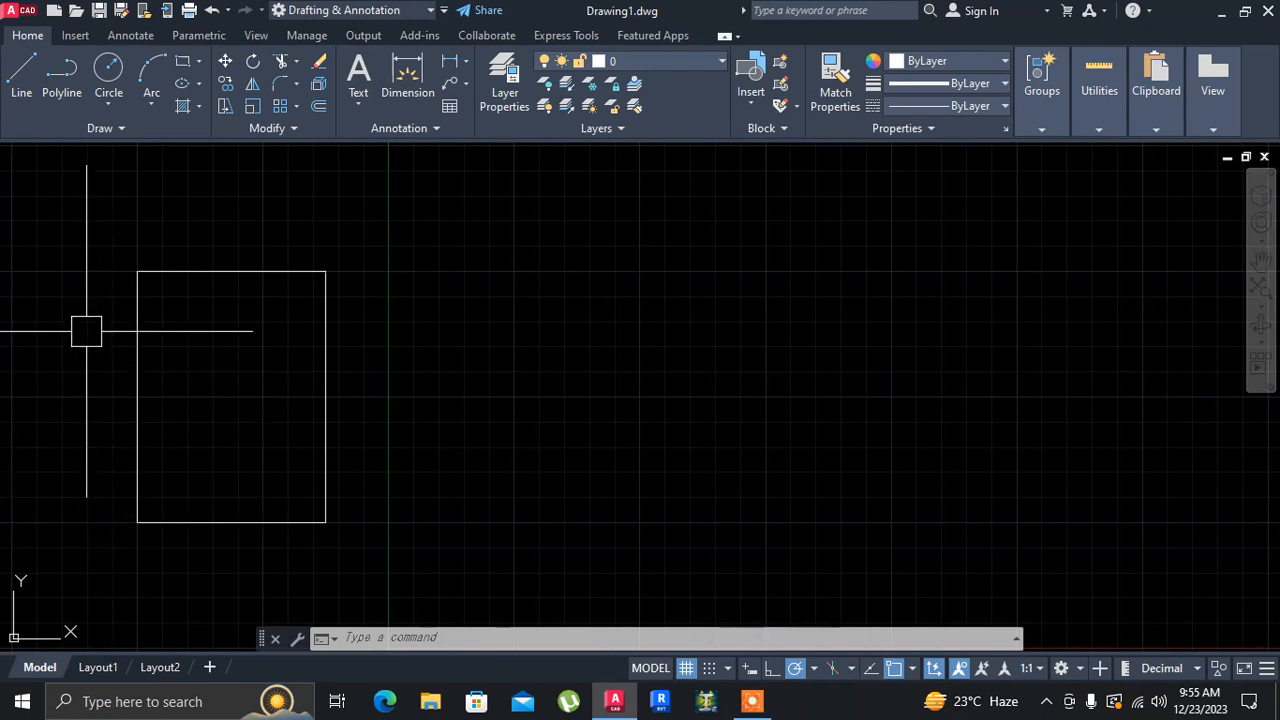
# Select all four lines of the rectangle with a selection window and delete them
pyautogui.click(86, 238)
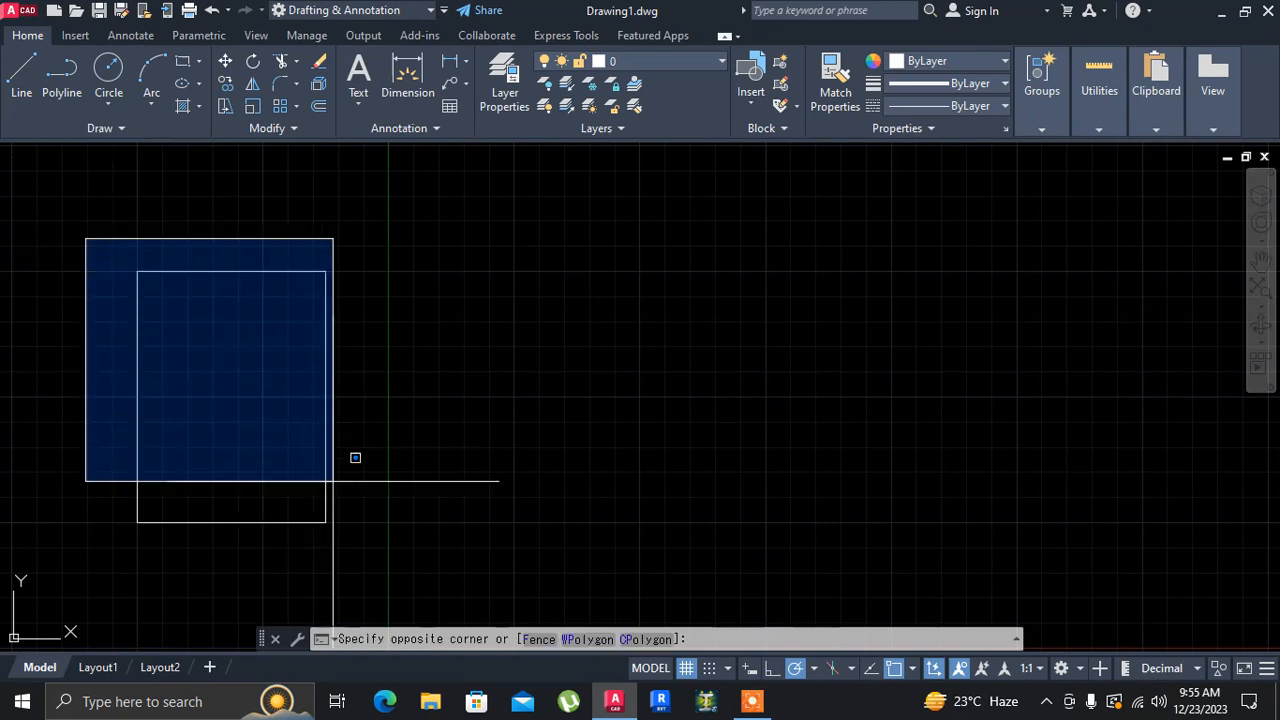
pyautogui.click(385, 562)
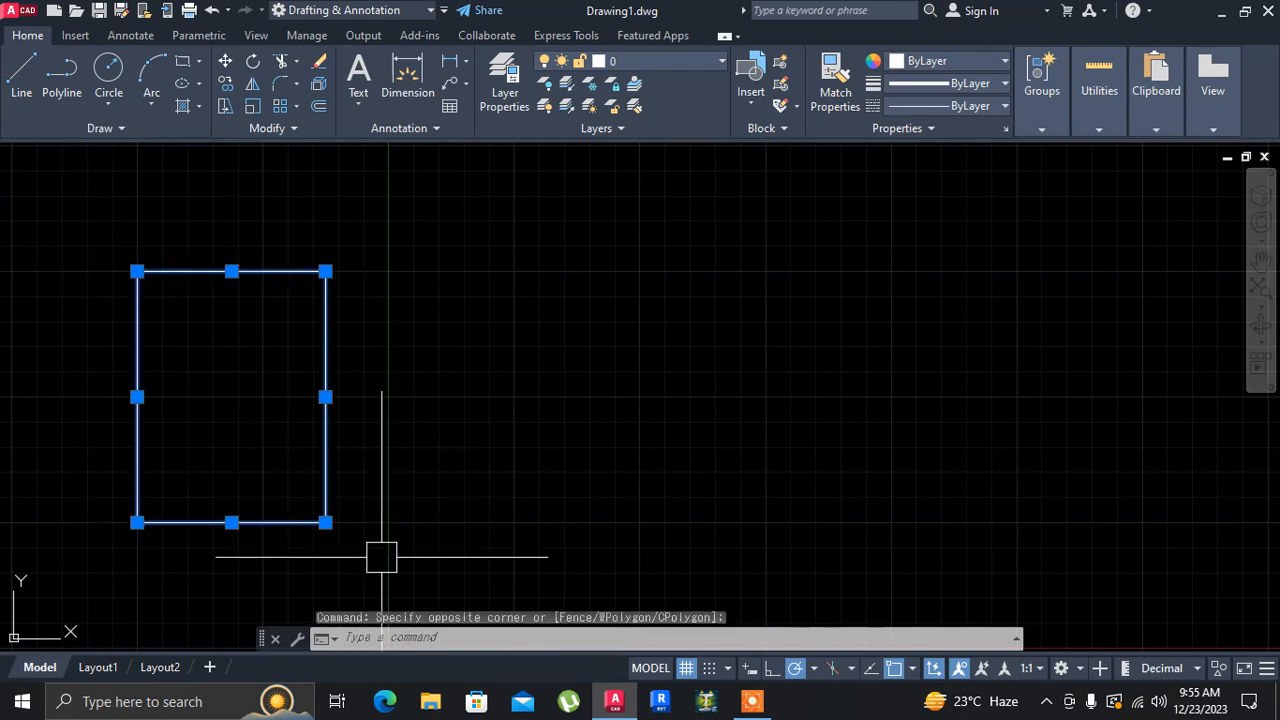
pyautogui.press('Delete')
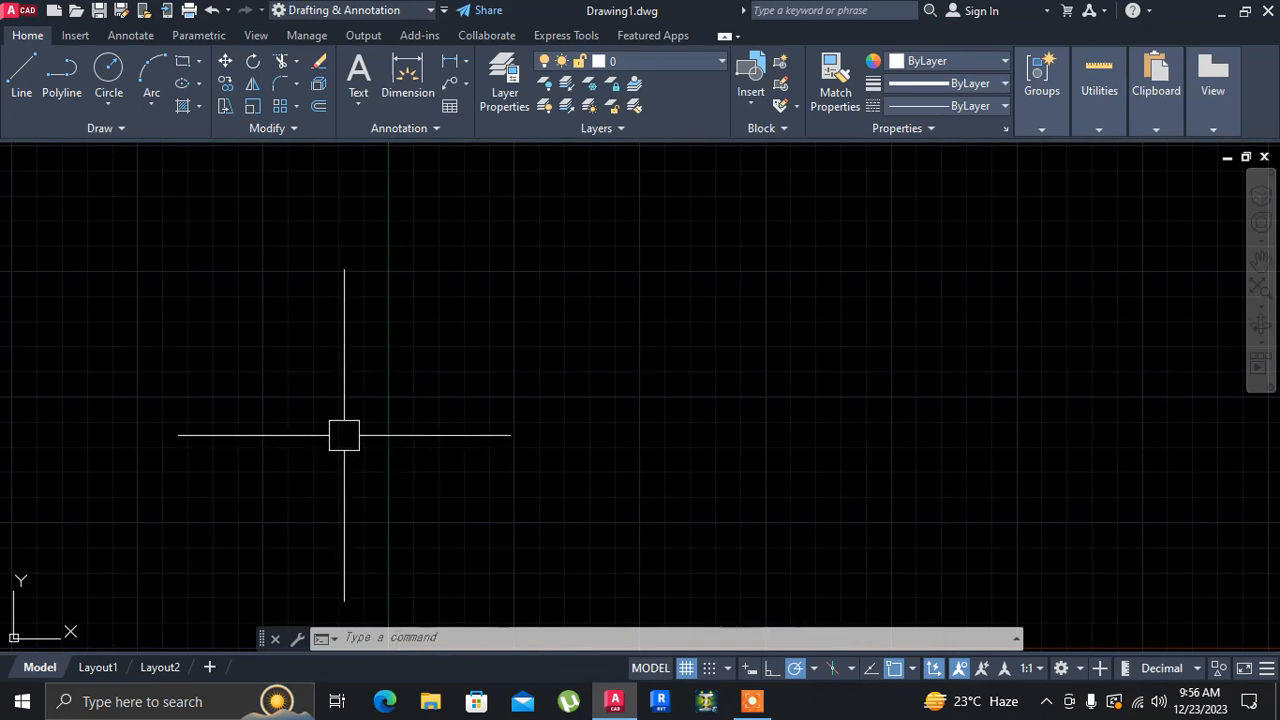
# Open the Options and set the uniform background color of 2D model space to White
pyautogui.write('o')
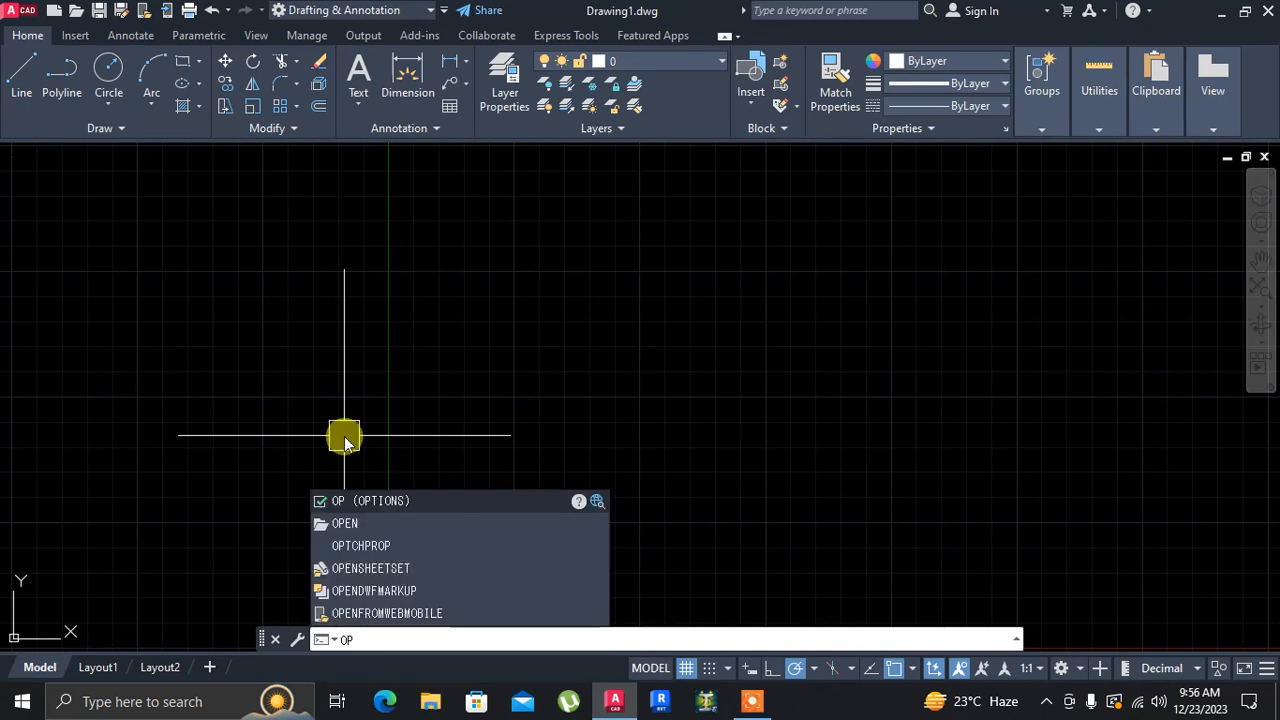
pyautogui.press('Return')
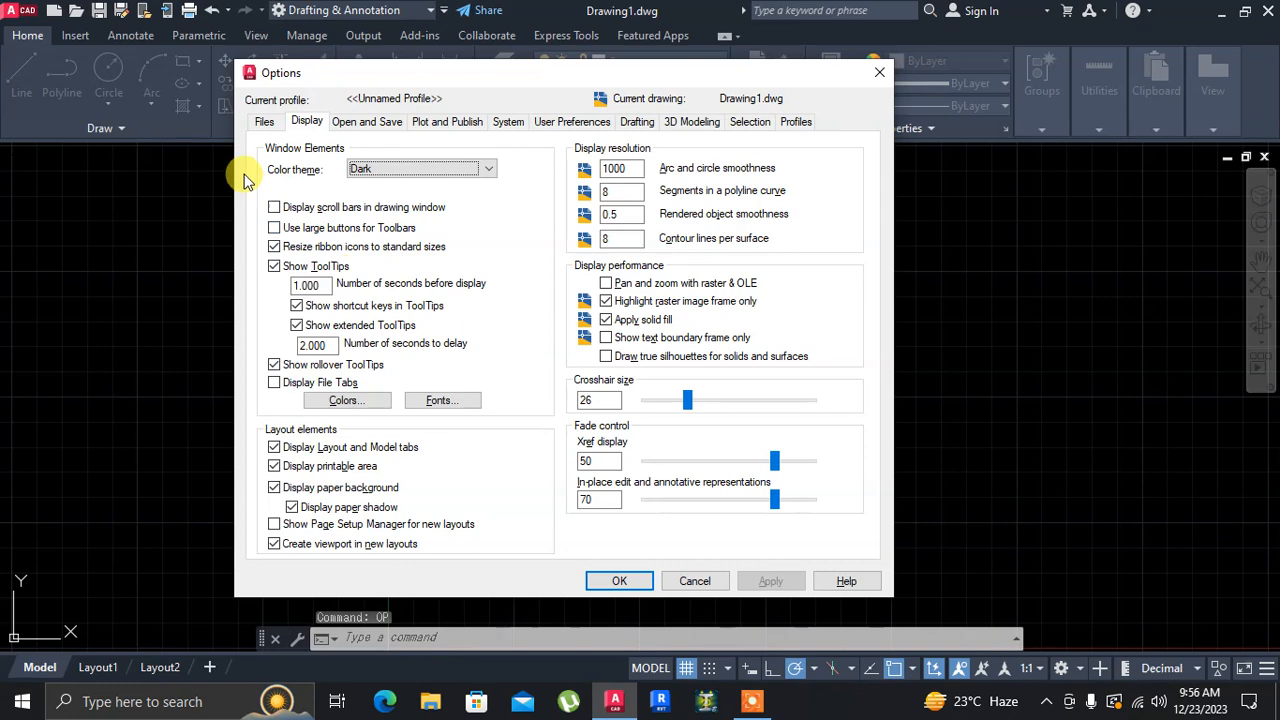
pyautogui.click(343, 401)
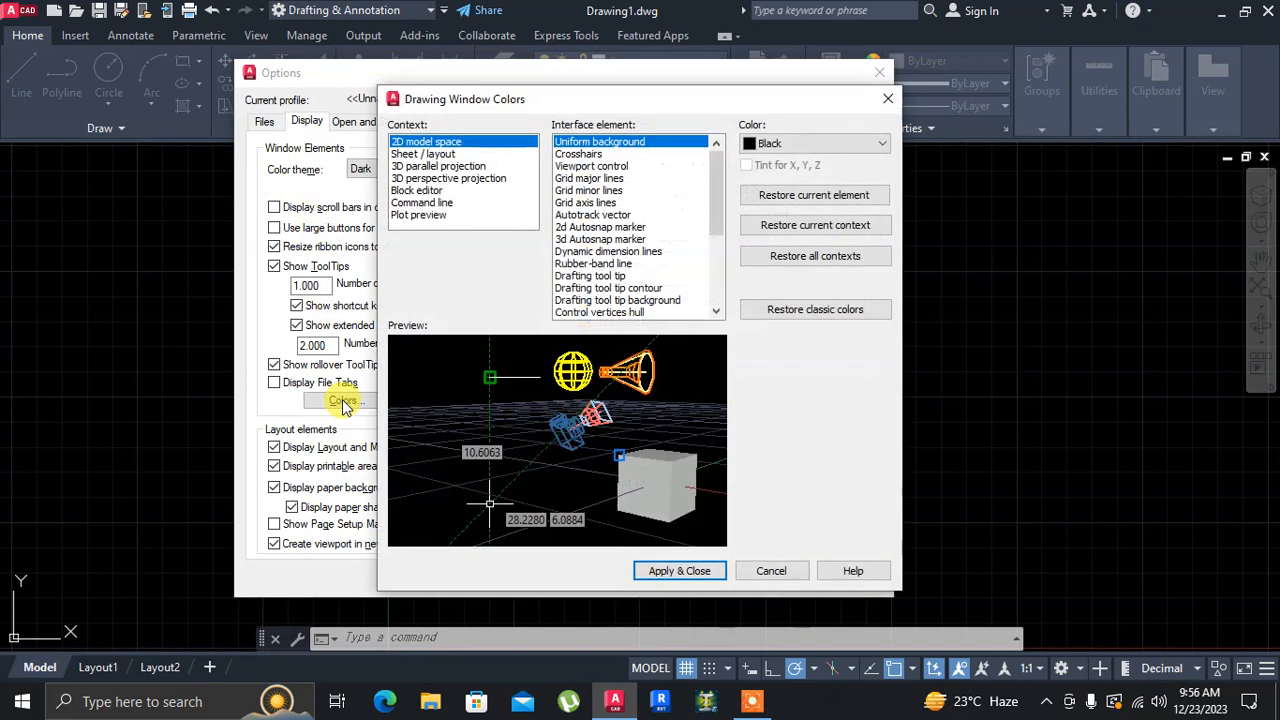
pyautogui.click(800, 150)
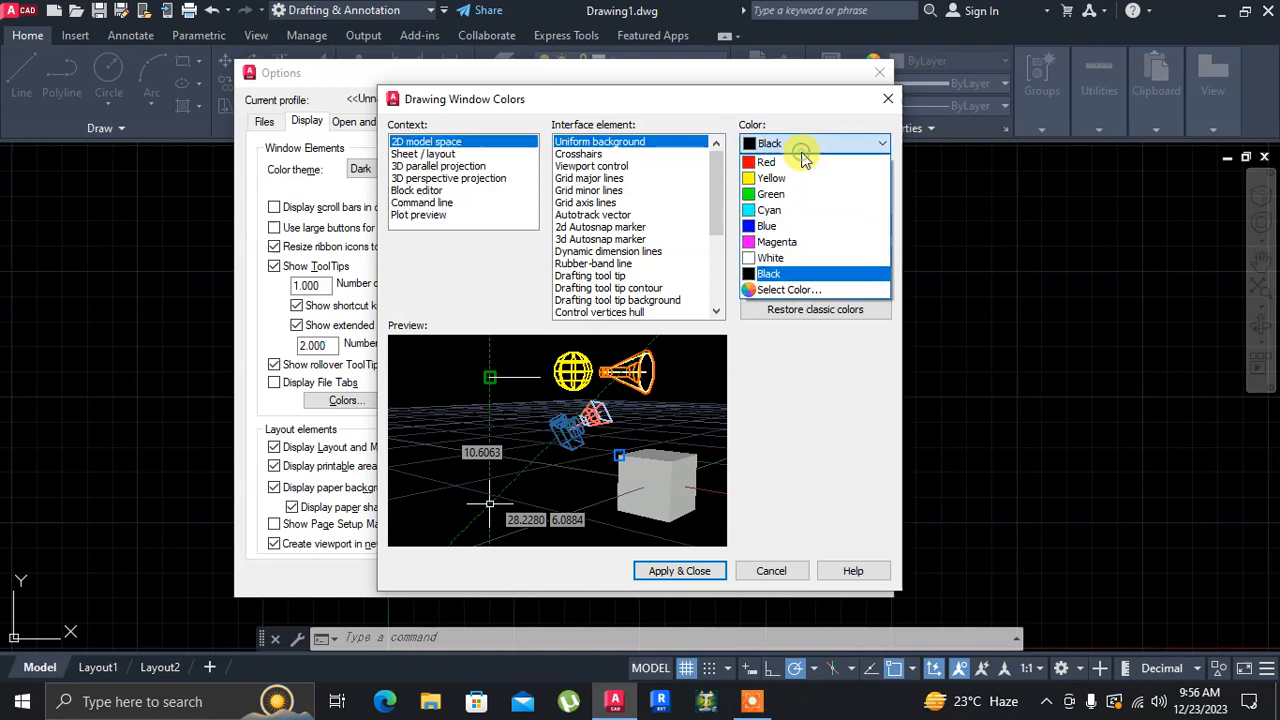
pyautogui.click(785, 262)
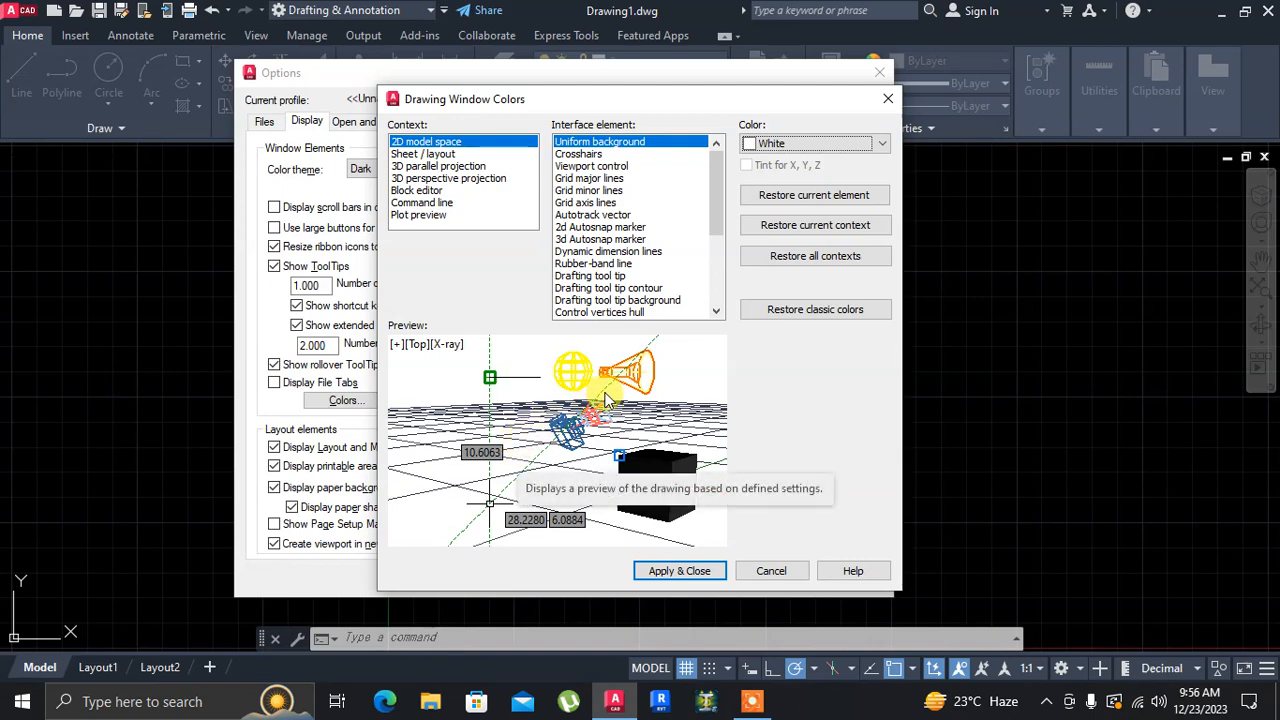
pyautogui.click(682, 574)
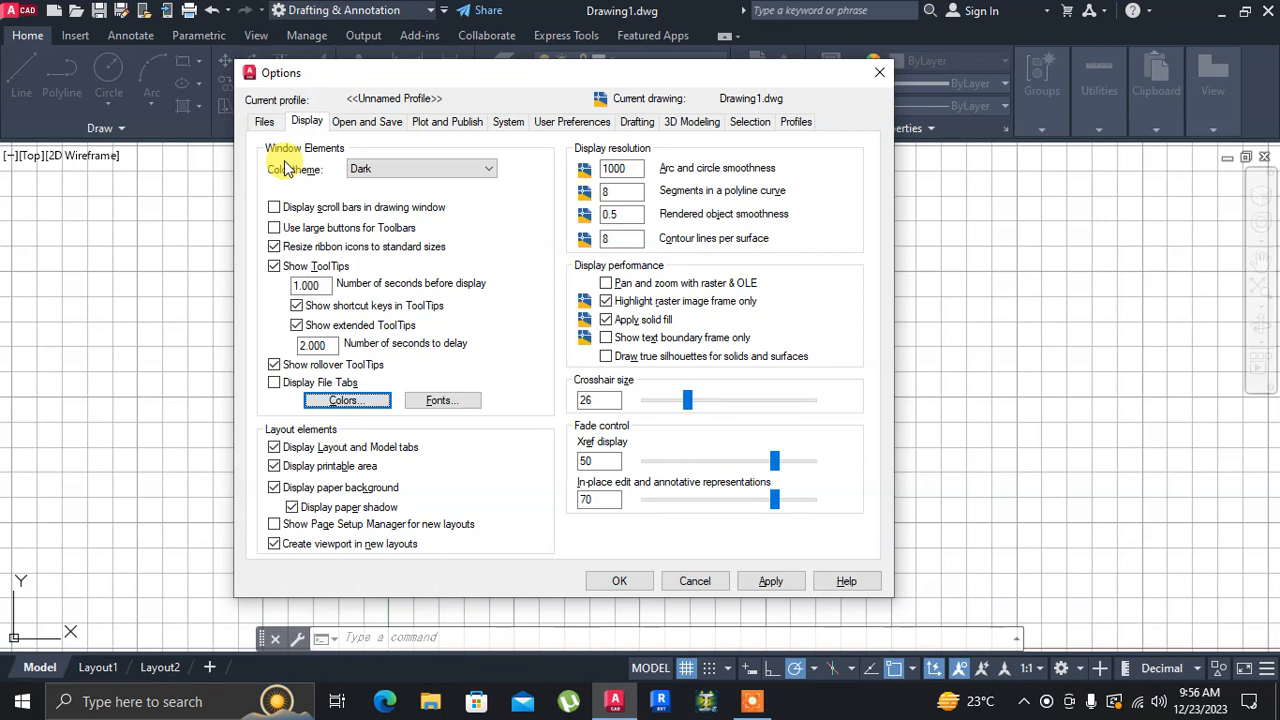
# Switch the window's color theme to Light and accept the options
pyautogui.click(405, 176)
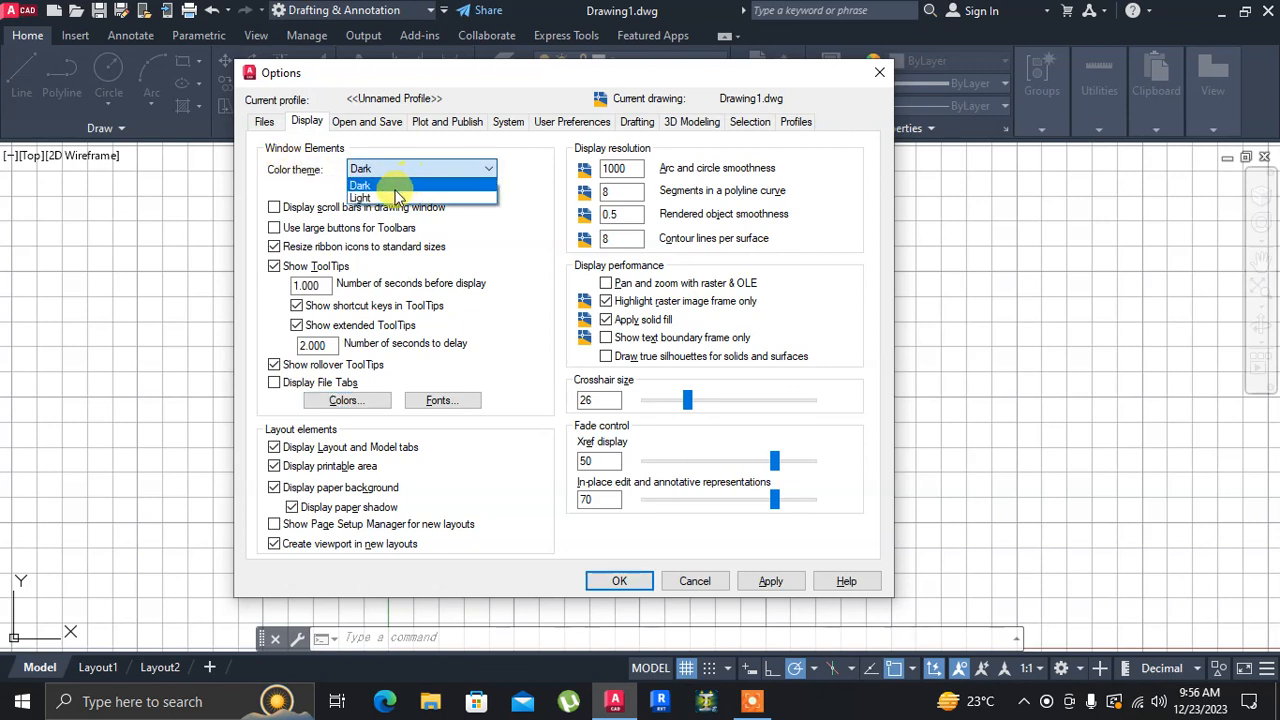
pyautogui.click(388, 198)
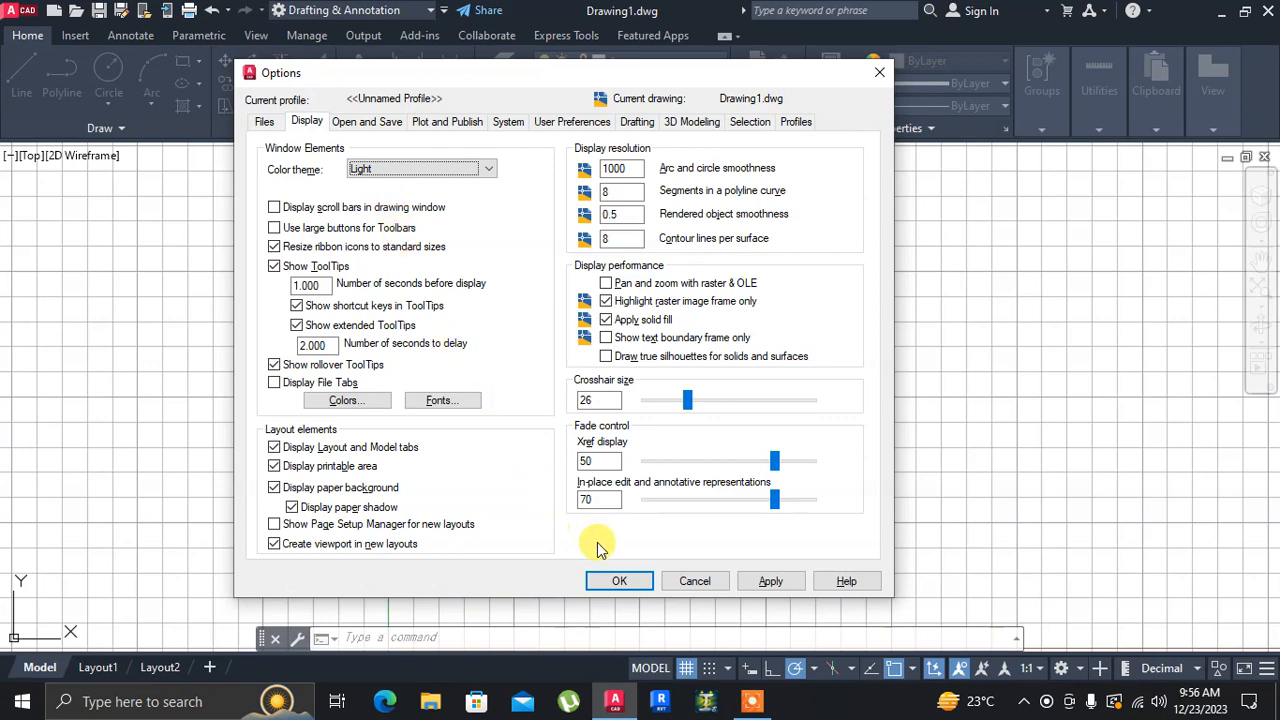
pyautogui.click(618, 582)
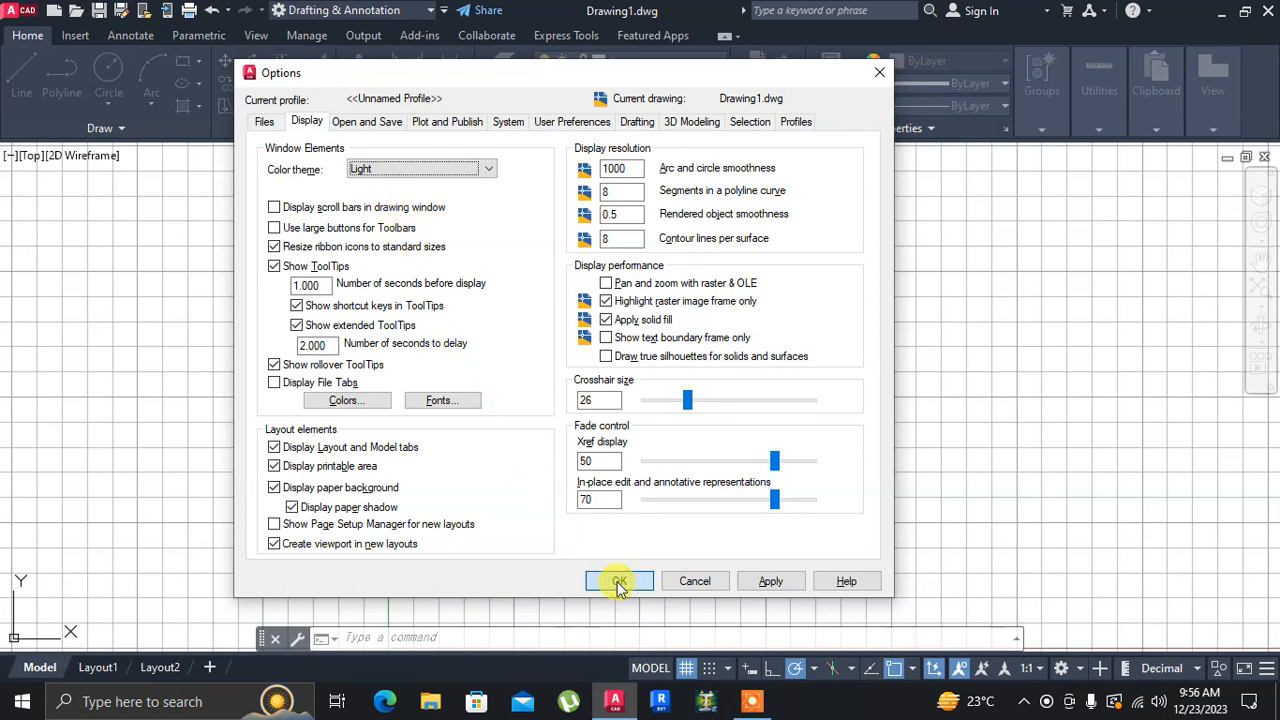
pyautogui.click(613, 578)
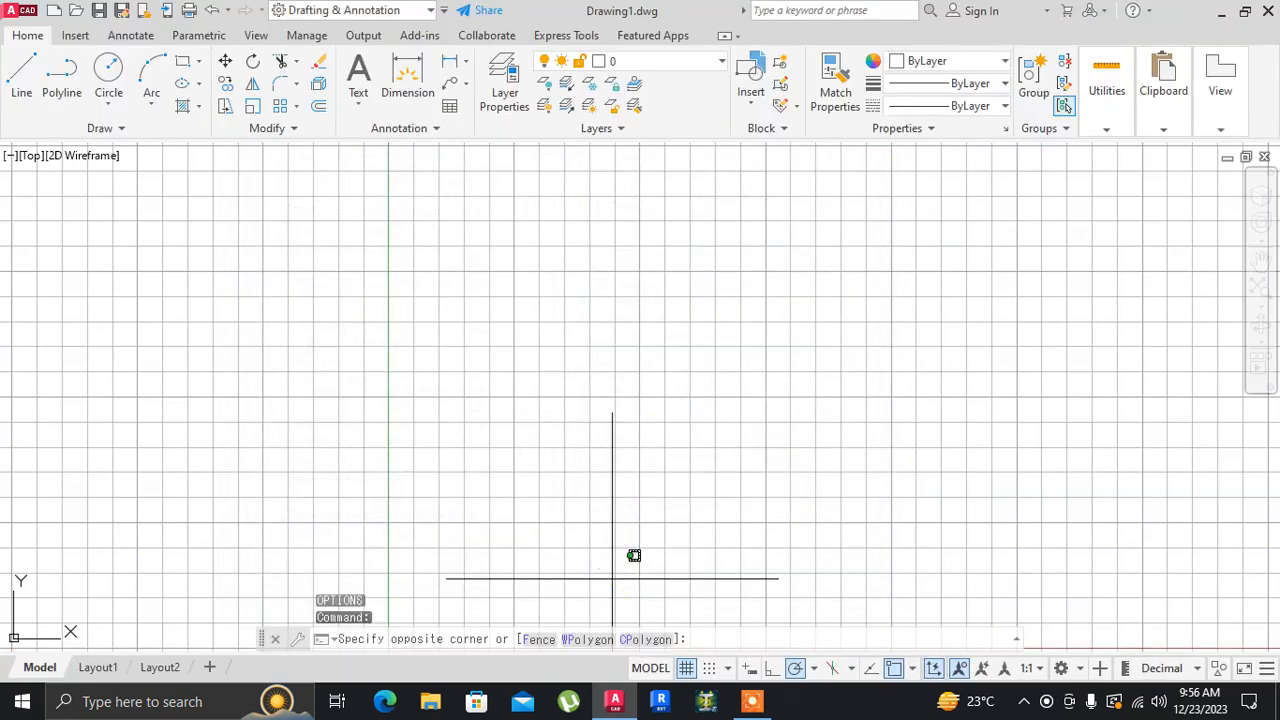
pyautogui.click(260, 270)
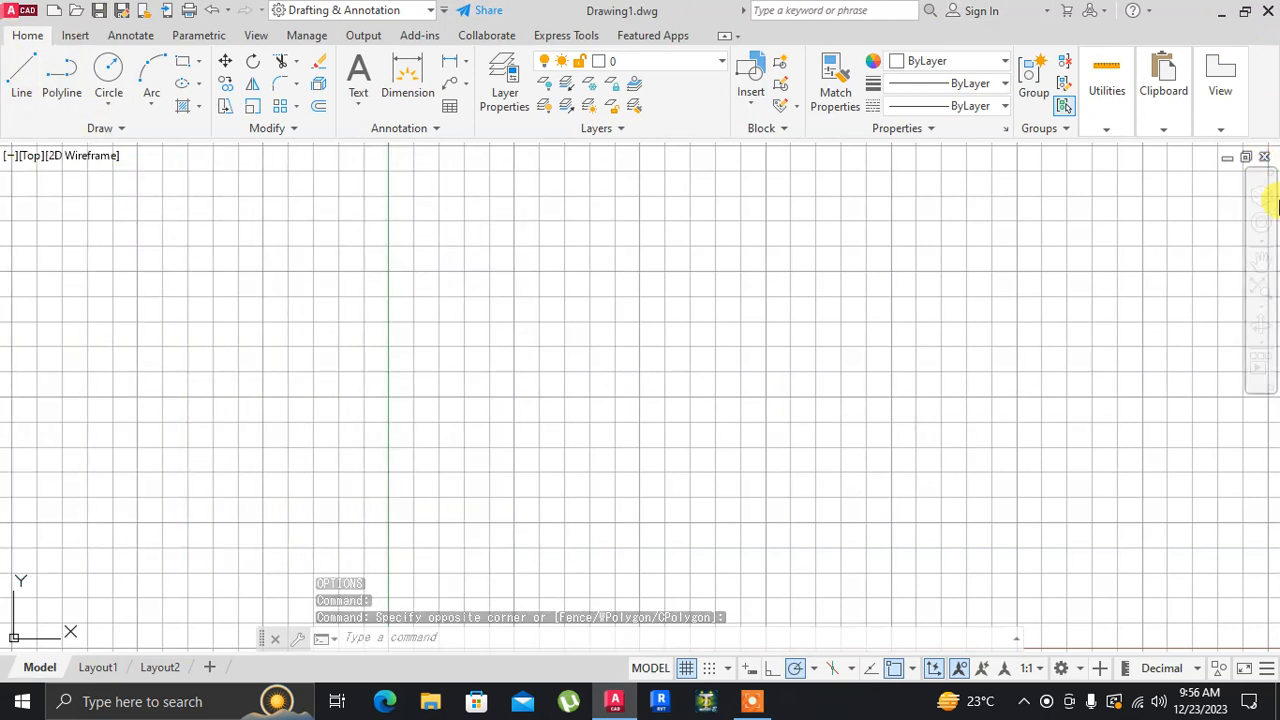
# Turn off the grid display in the drawing area
pyautogui.click(196, 262)
pyautogui.click(429, 408)
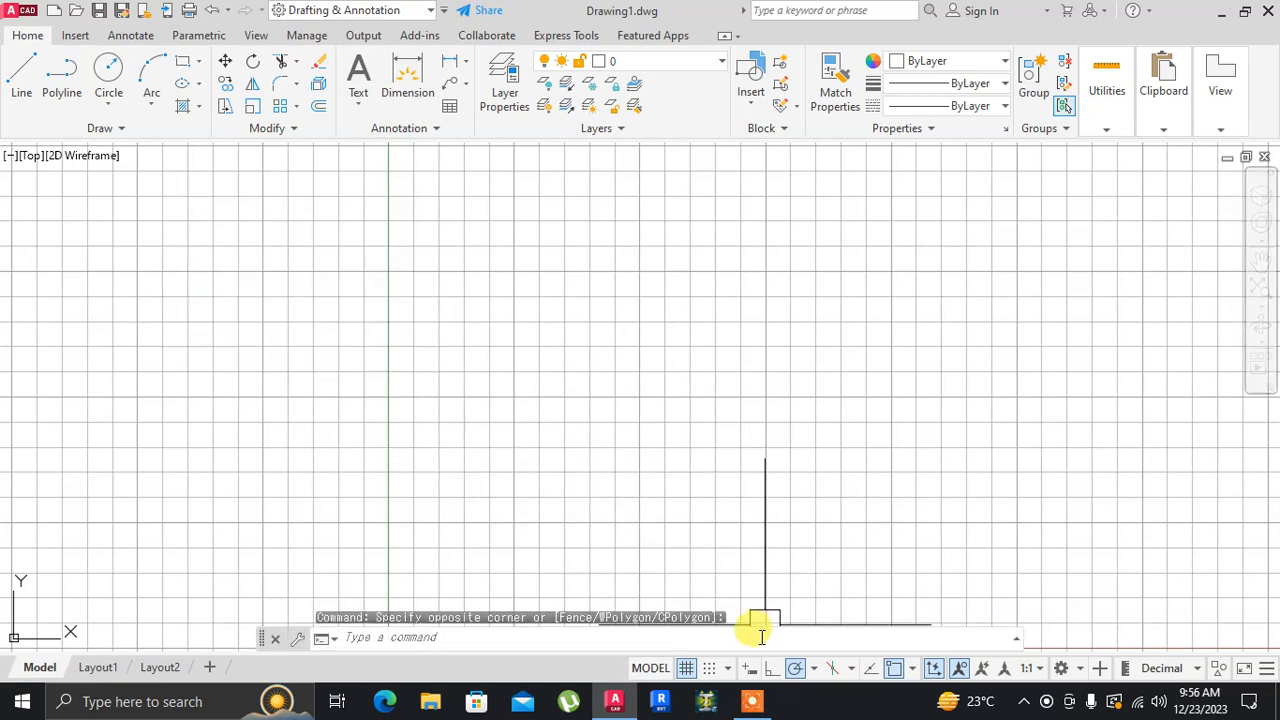
pyautogui.click(687, 669)
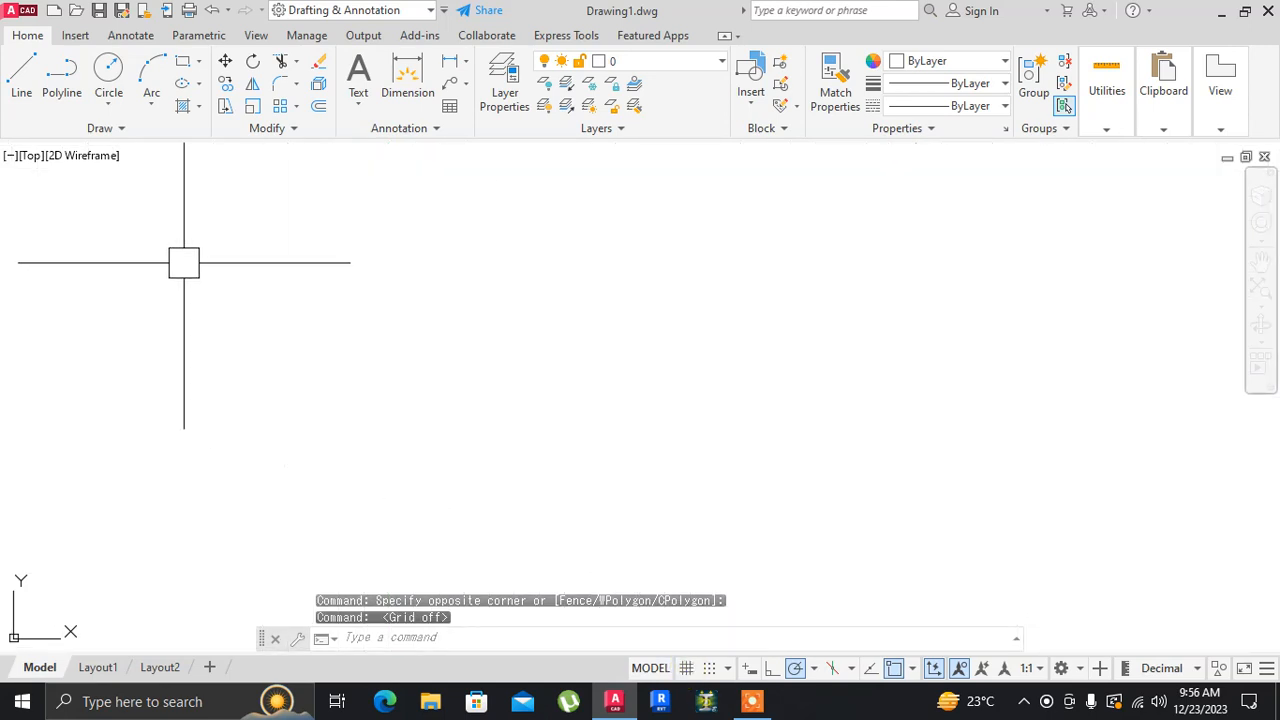
pyautogui.click(141, 237)
pyautogui.click(715, 527)
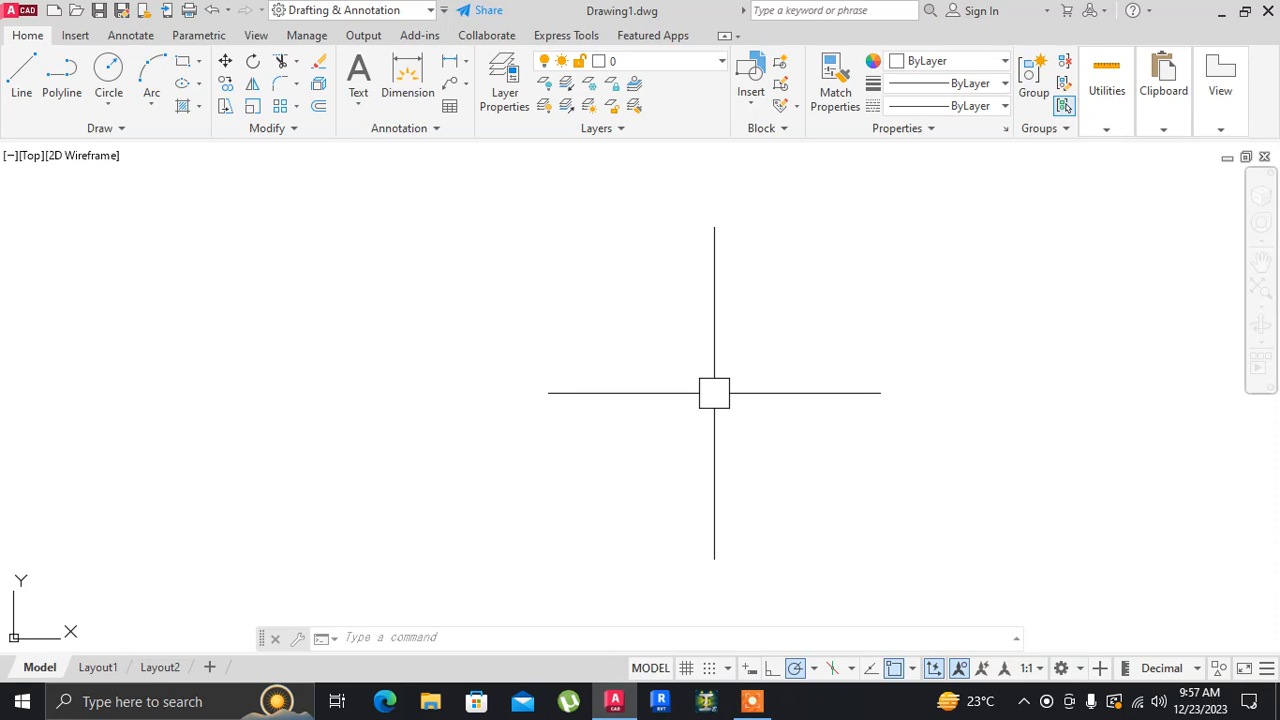
# Reopen the Options and set the uniform background color of 2D model space to Black
pyautogui.write('bp')
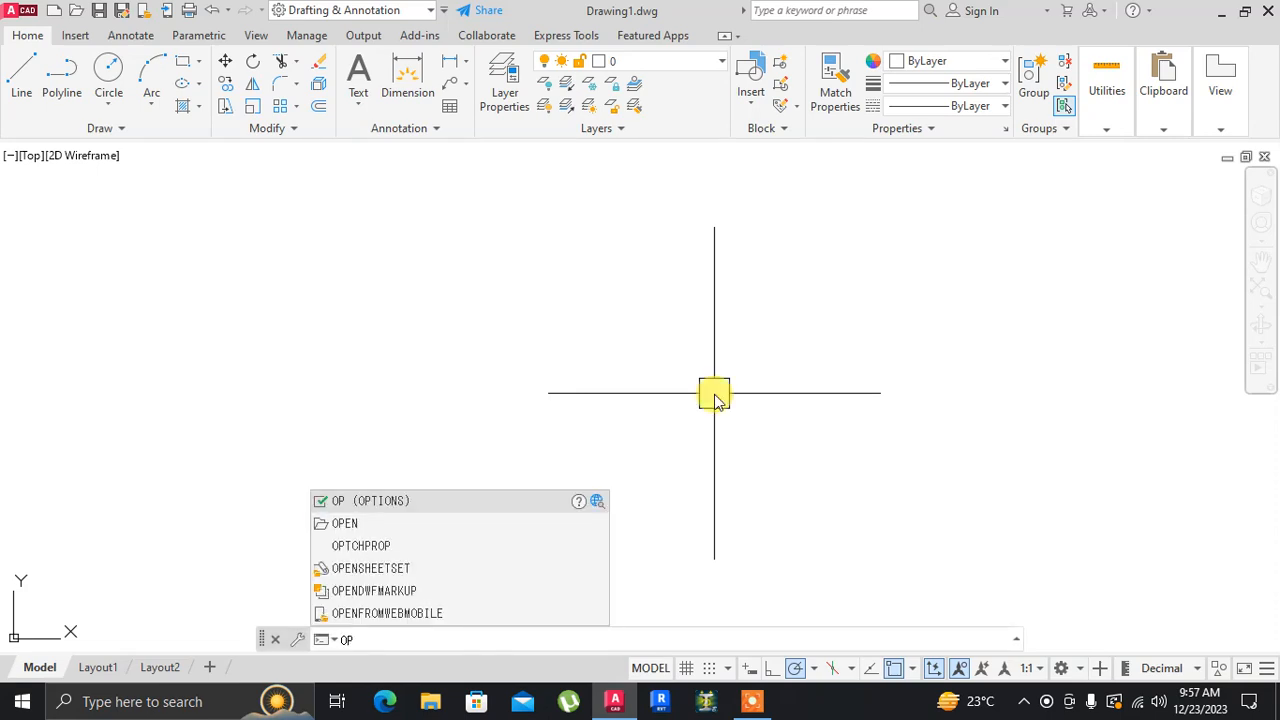
pyautogui.press('Return')
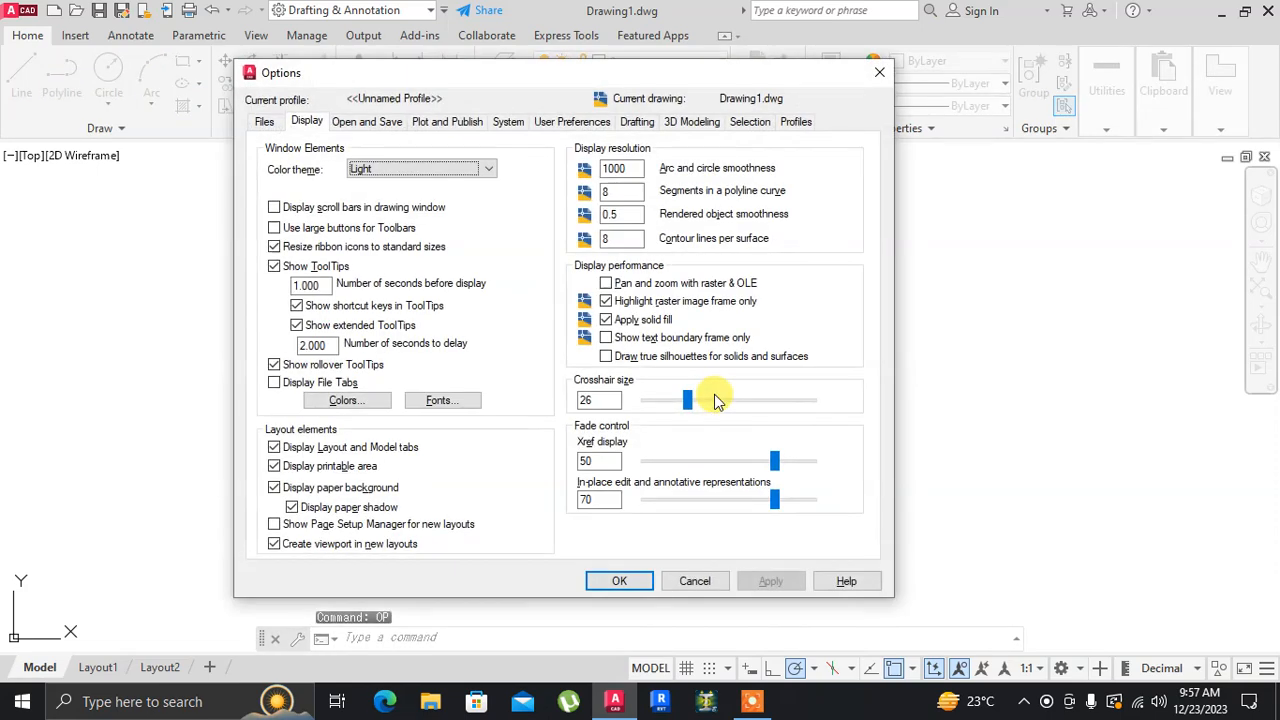
pyautogui.click(340, 403)
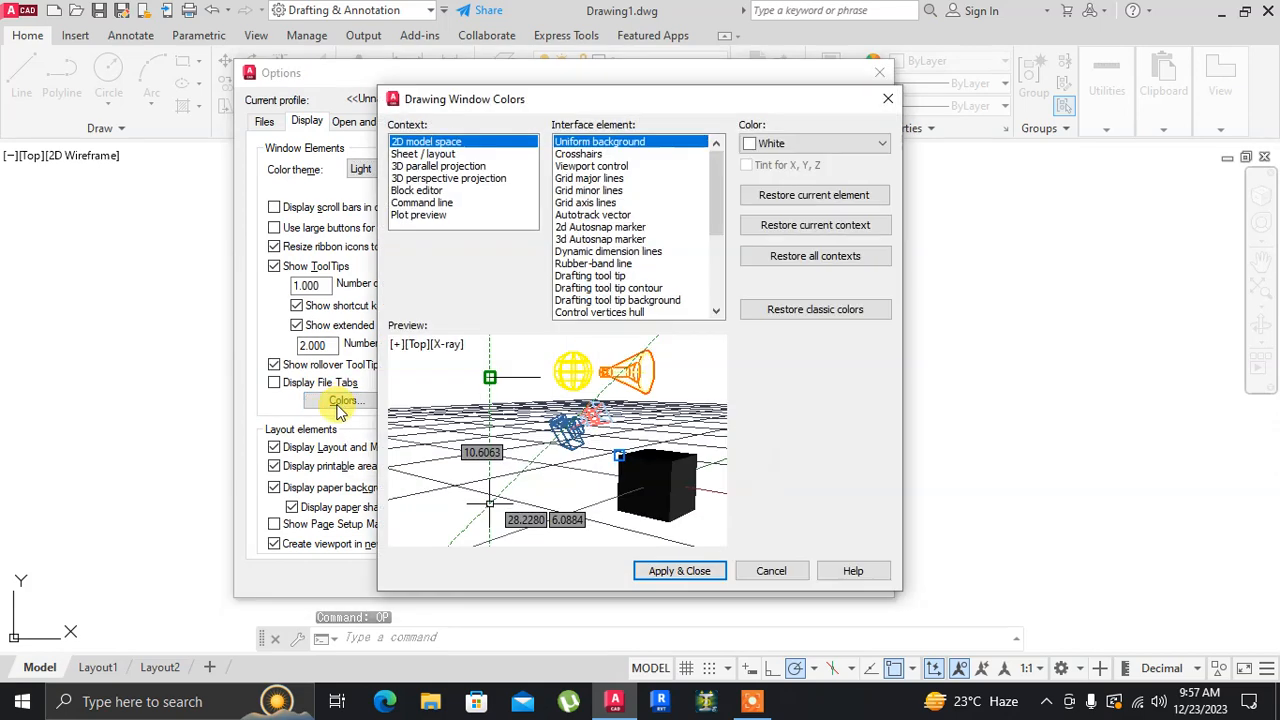
pyautogui.click(801, 144)
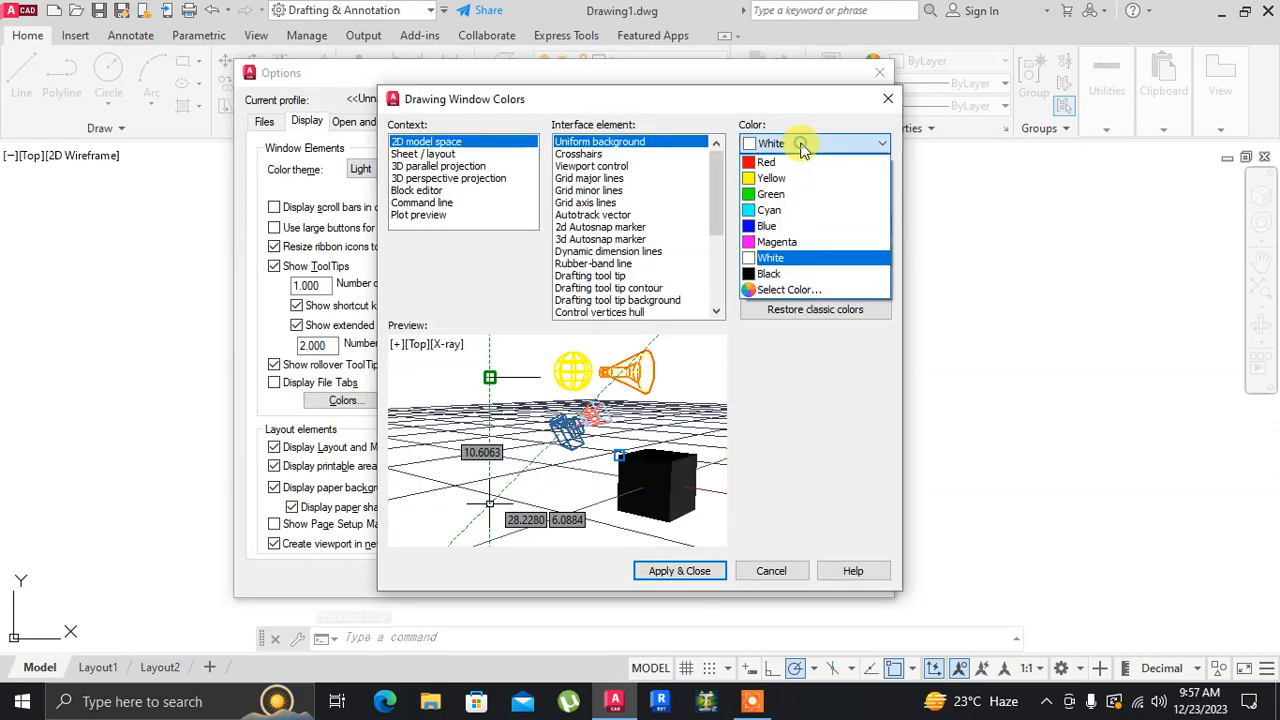
pyautogui.click(769, 274)
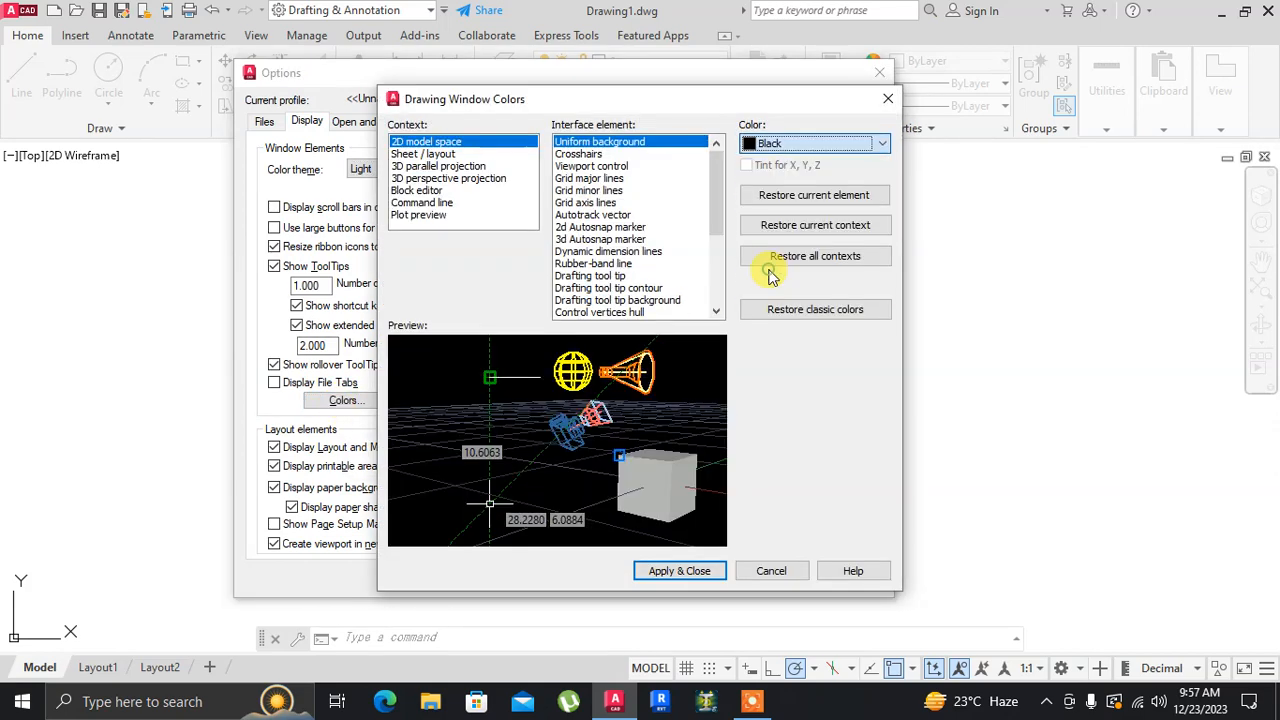
pyautogui.click(676, 572)
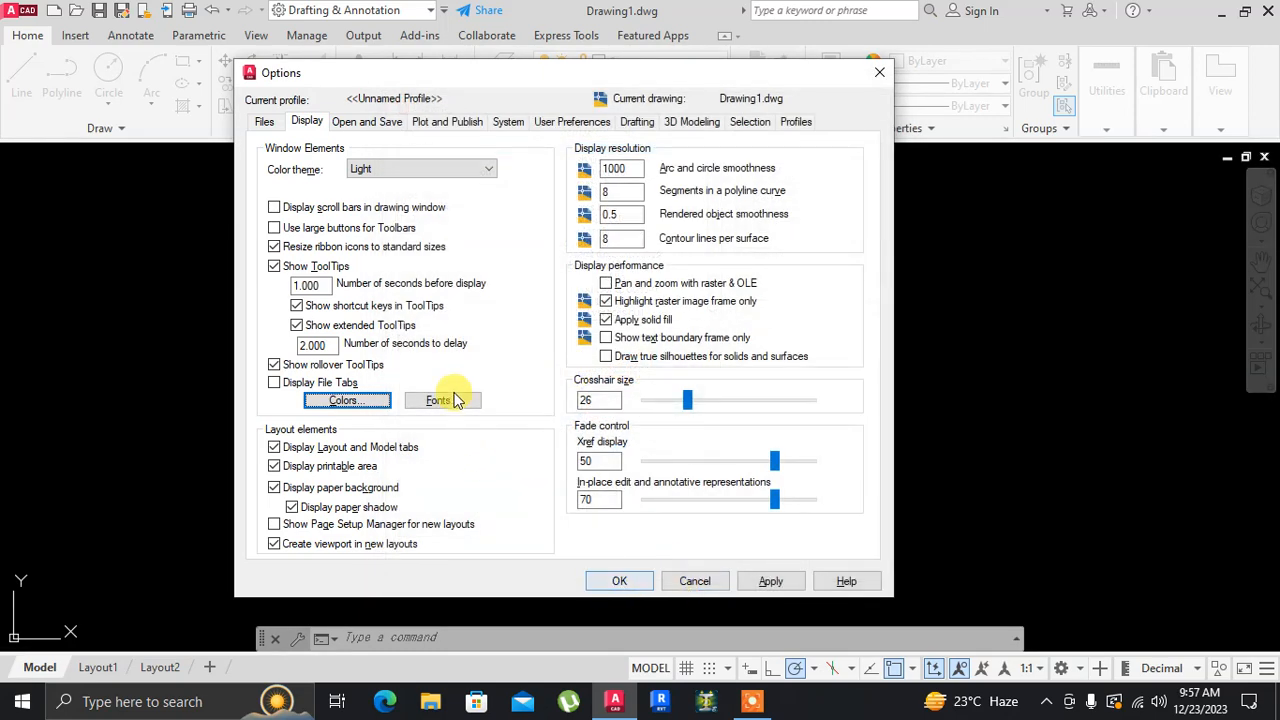
# Switch the window's color theme to Dark and accept the options
pyautogui.click(407, 173)
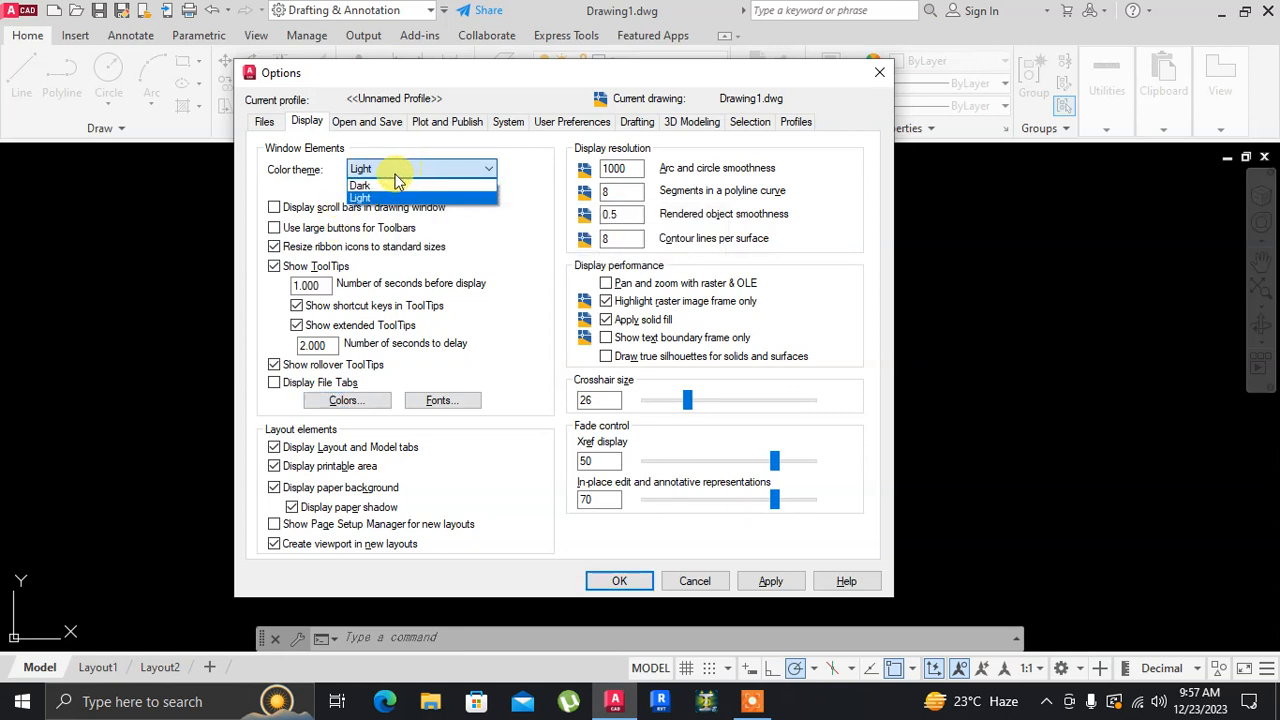
pyautogui.click(383, 188)
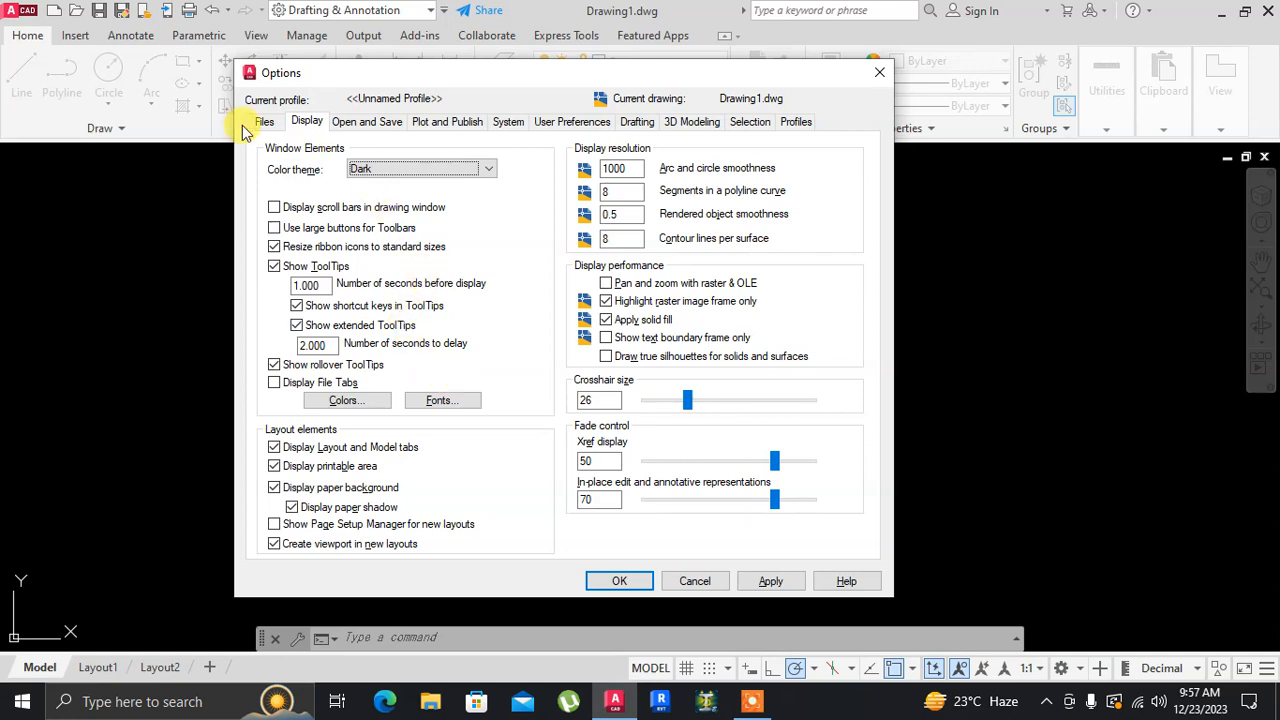
pyautogui.click(617, 581)
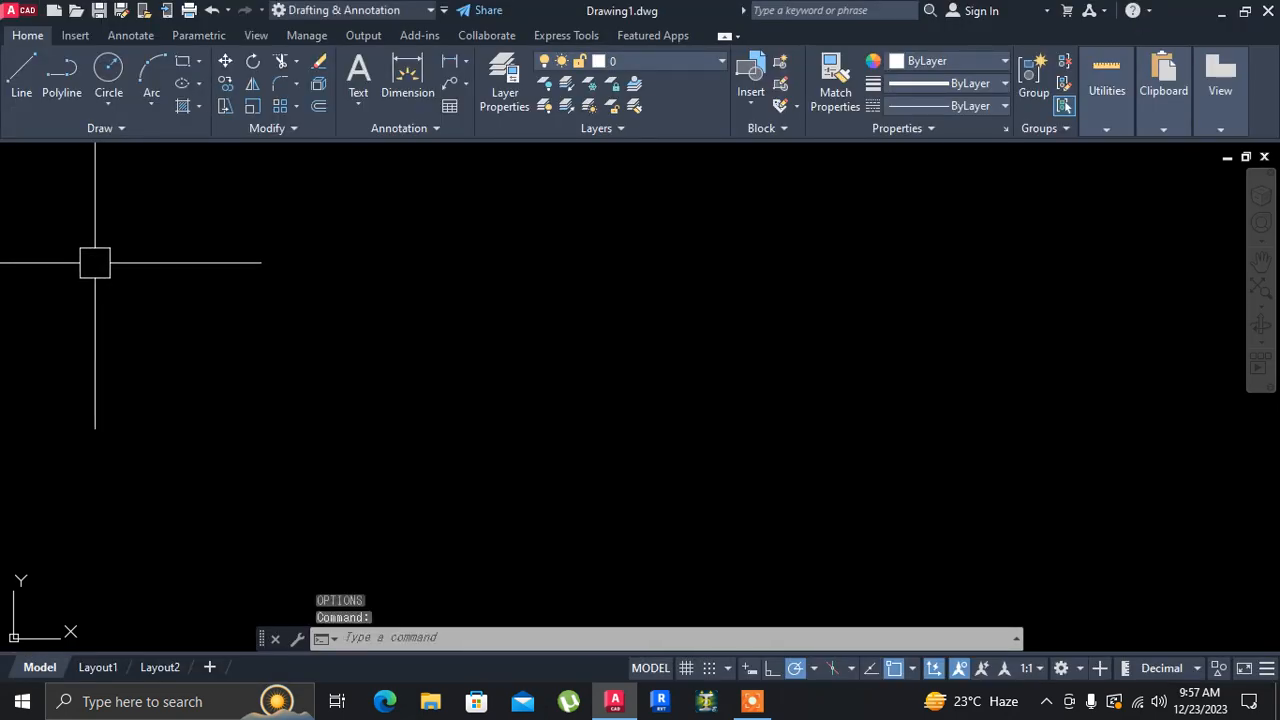
pyautogui.click(113, 234)
pyautogui.click(403, 450)
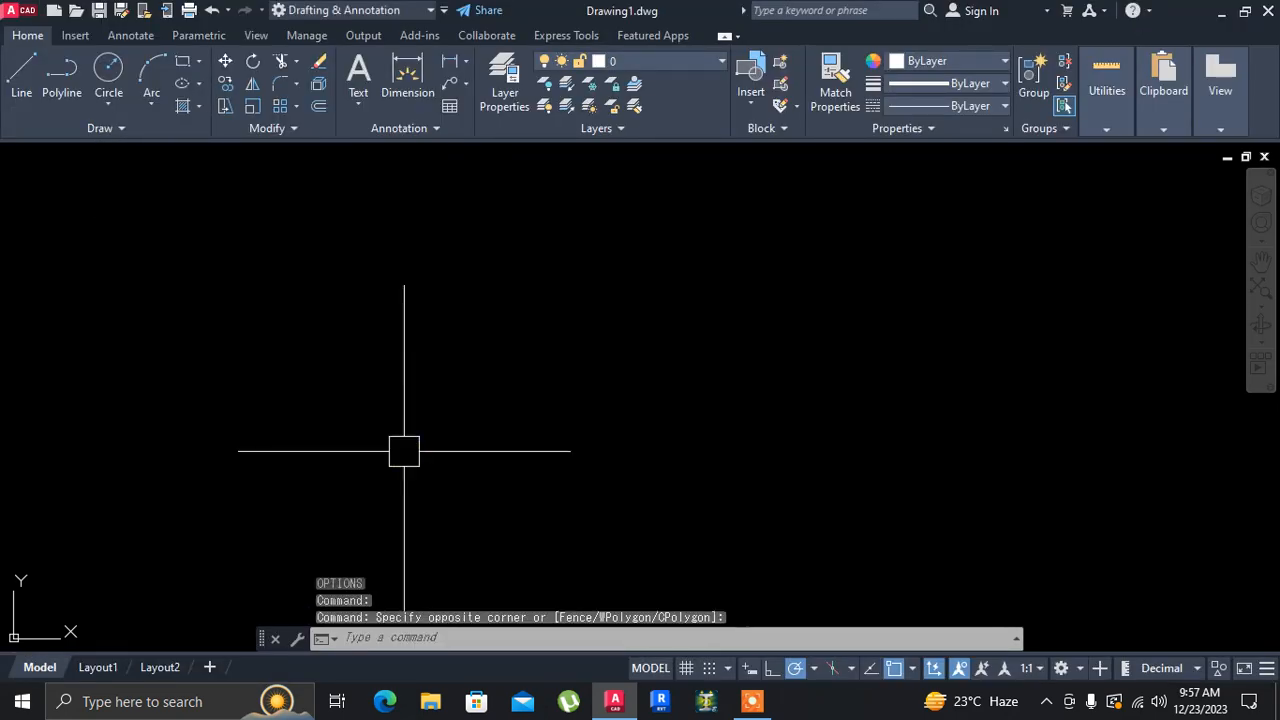